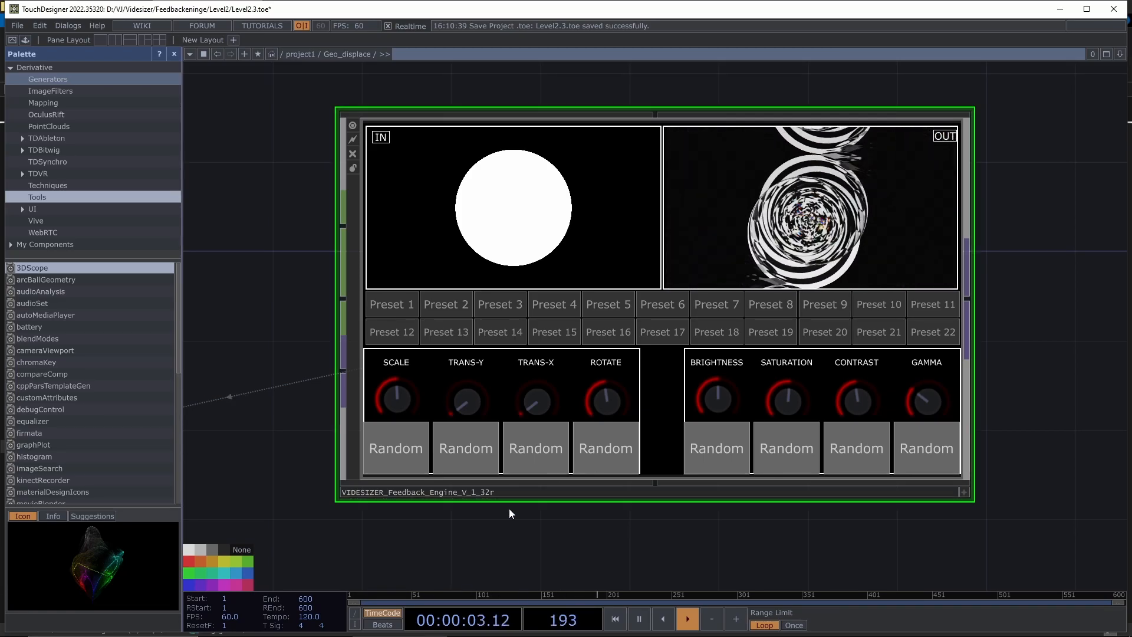
# - Wire null2's white square into the Videsizer feedback engine's input, replacing the circle
pyautogui.moveTo(486, 540); pyautogui.dragTo(675, 443)
pyautogui.scroll(-5, 716, 499)
pyautogui.scroll(5, 552, 477)
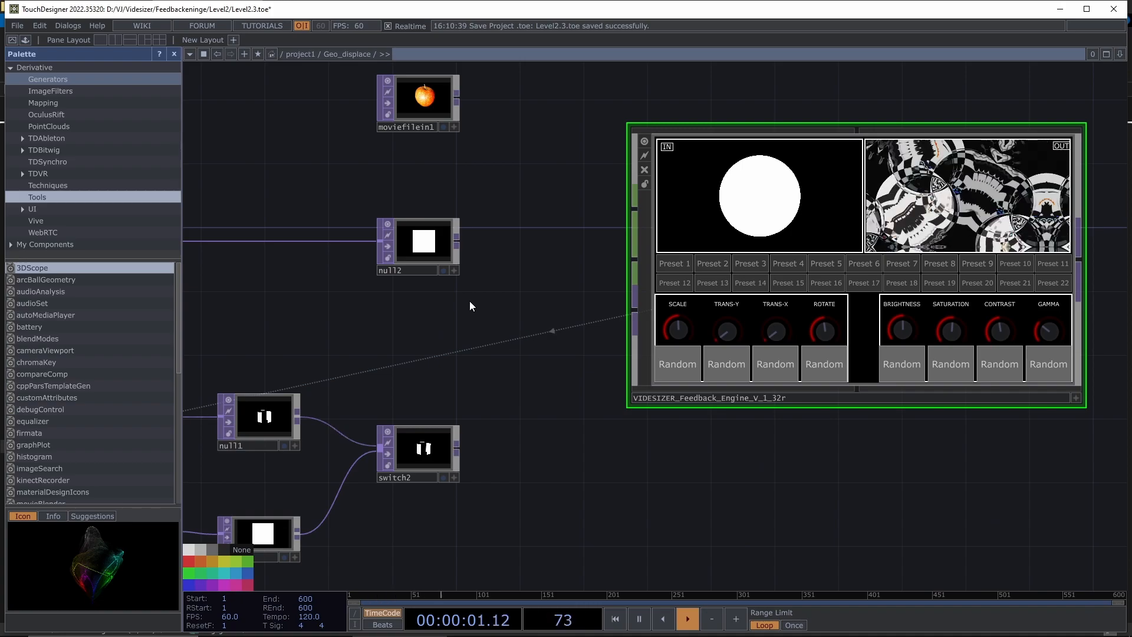
pyautogui.moveTo(504, 324); pyautogui.dragTo(493, 354)
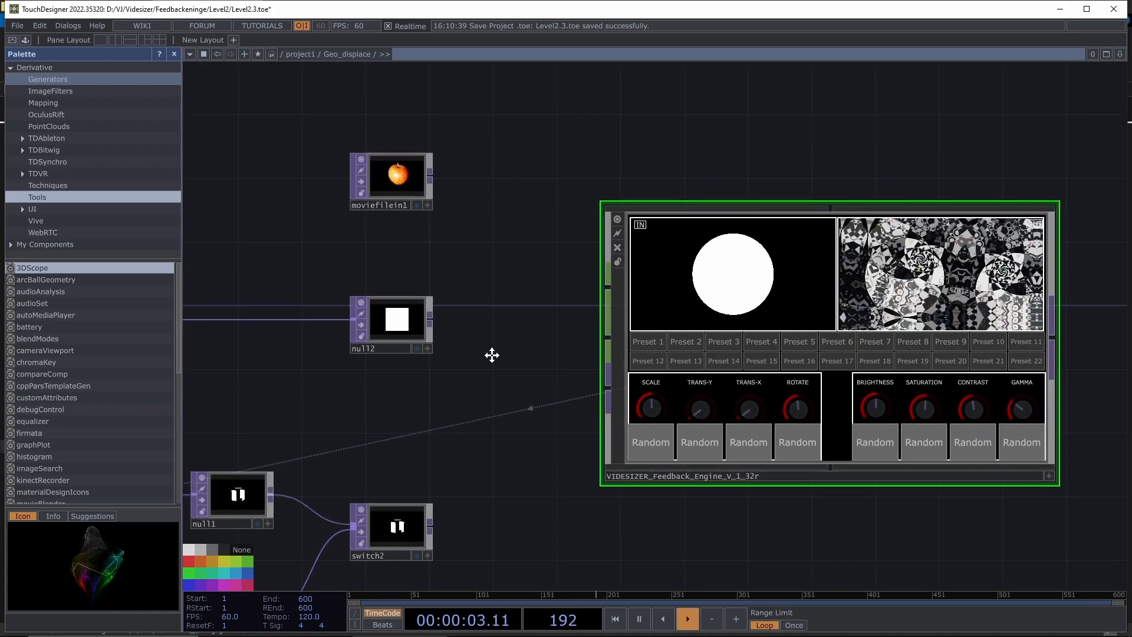
pyautogui.scroll(4, 447, 359)
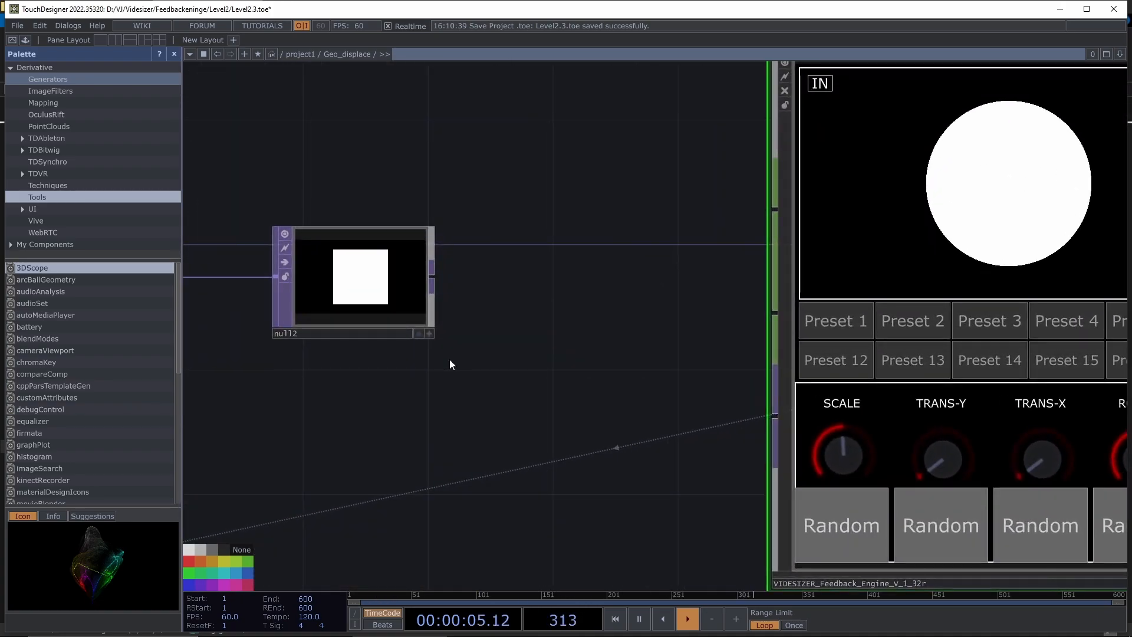
pyautogui.press('Tab')
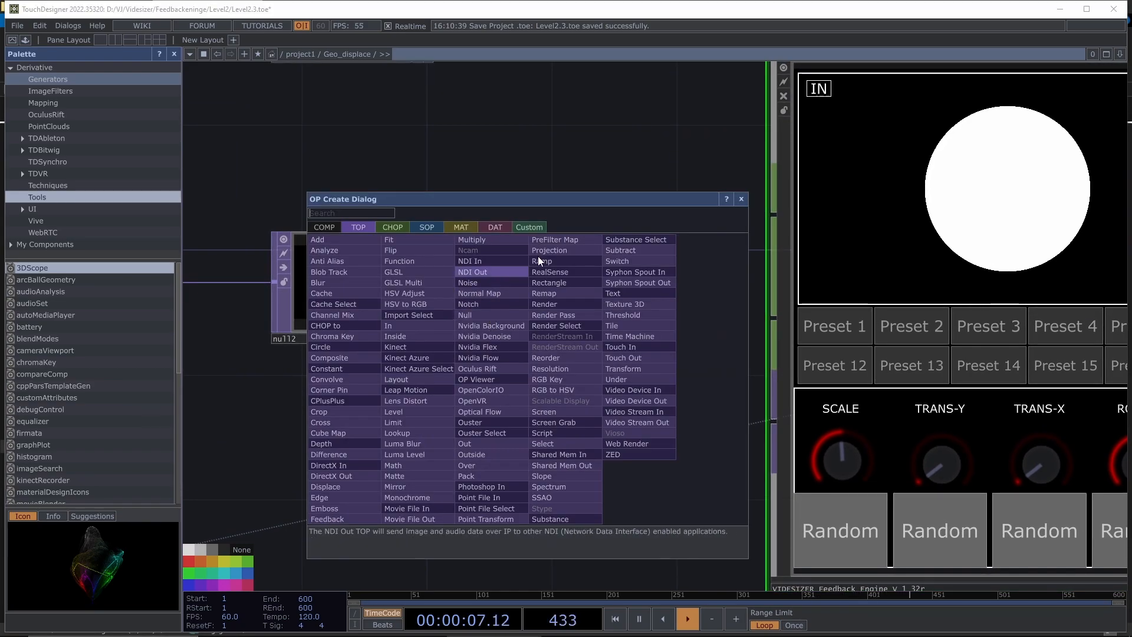
pyautogui.click(742, 200)
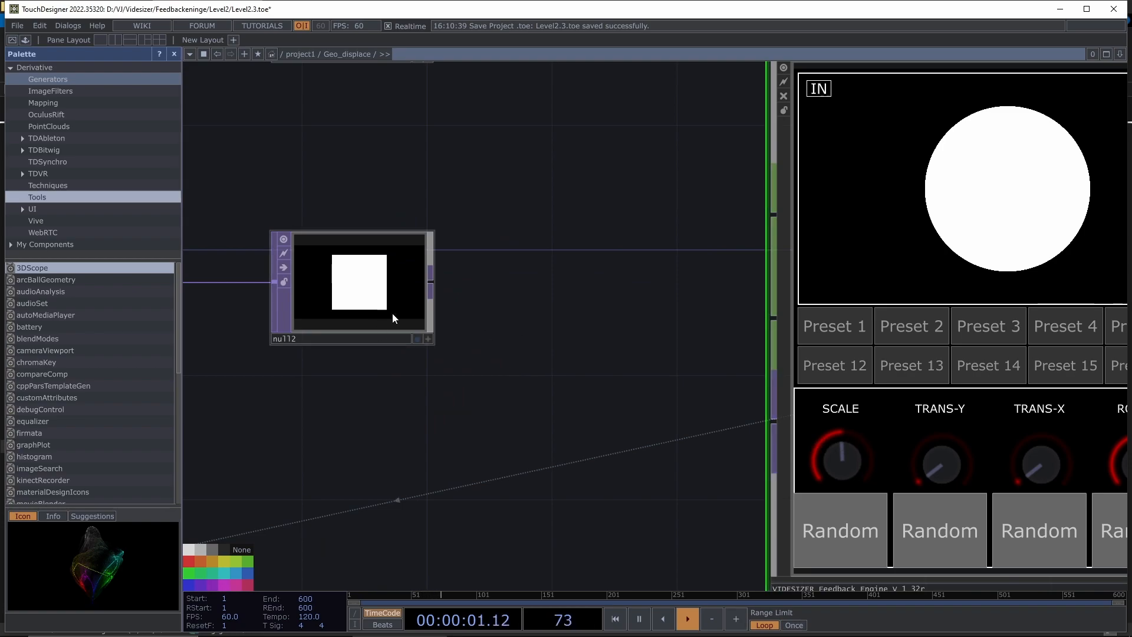
pyautogui.moveTo(433, 282); pyautogui.dragTo(785, 423)
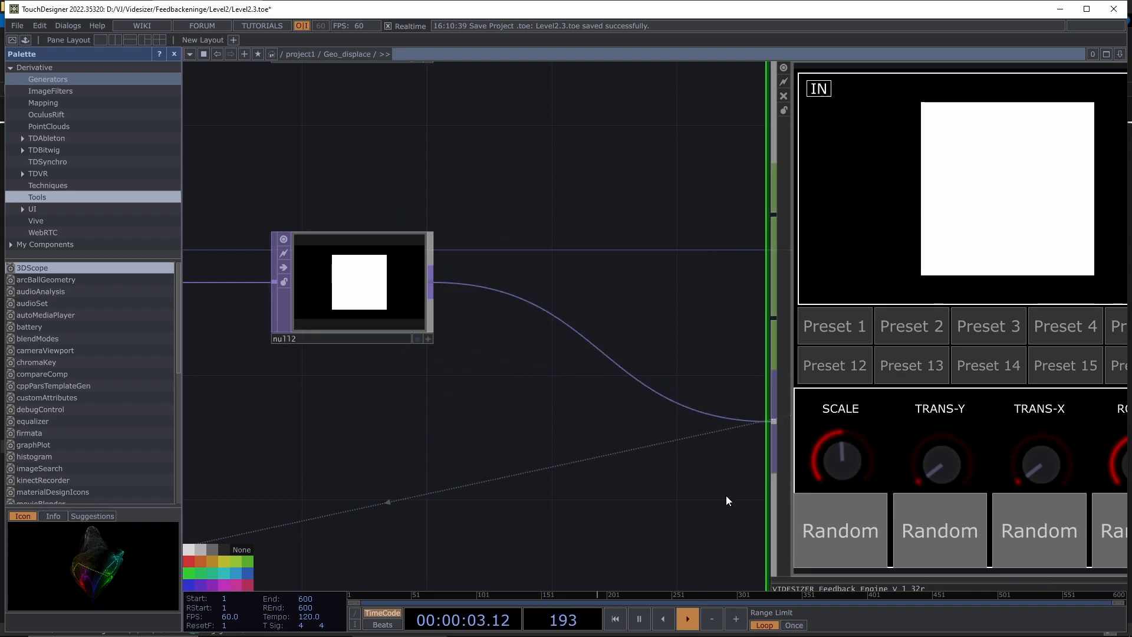
pyautogui.moveTo(727, 495); pyautogui.dragTo(496, 486)
# - Pan the network to bring the feedback engine component further left
pyautogui.scroll(-7, 838, 155)
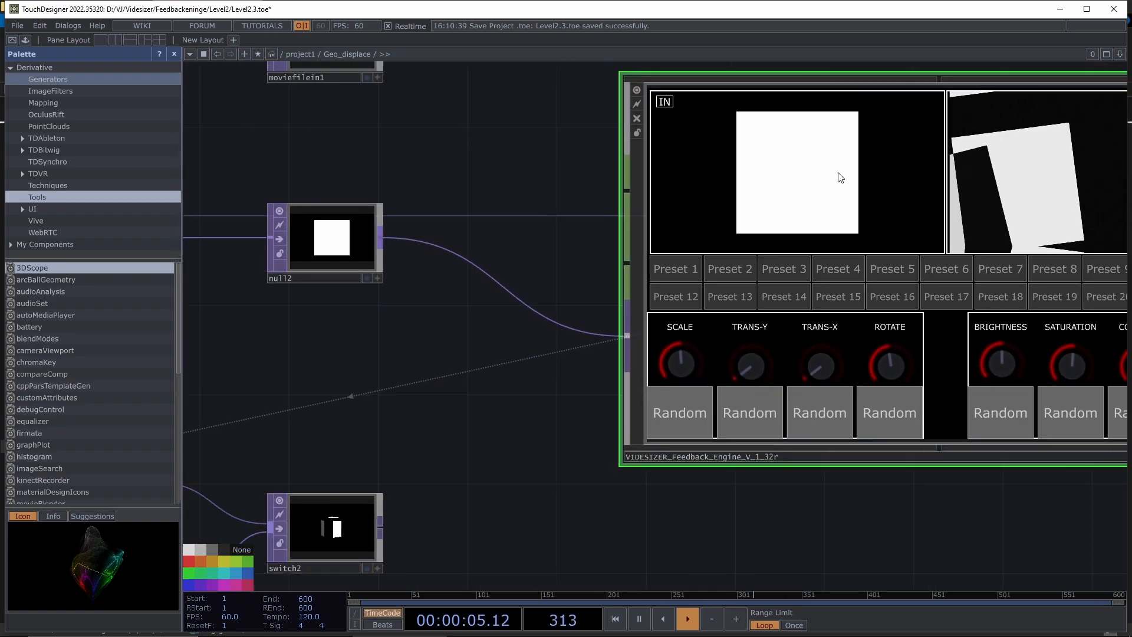
pyautogui.moveTo(905, 412); pyautogui.dragTo(637, 471)
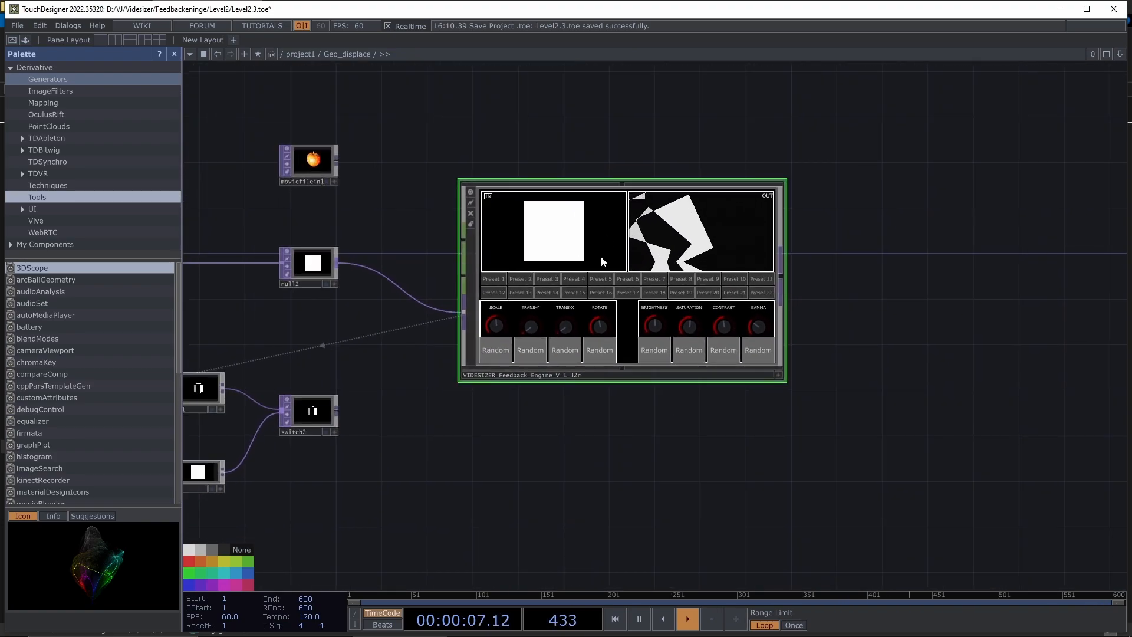
pyautogui.scroll(3, 590, 224)
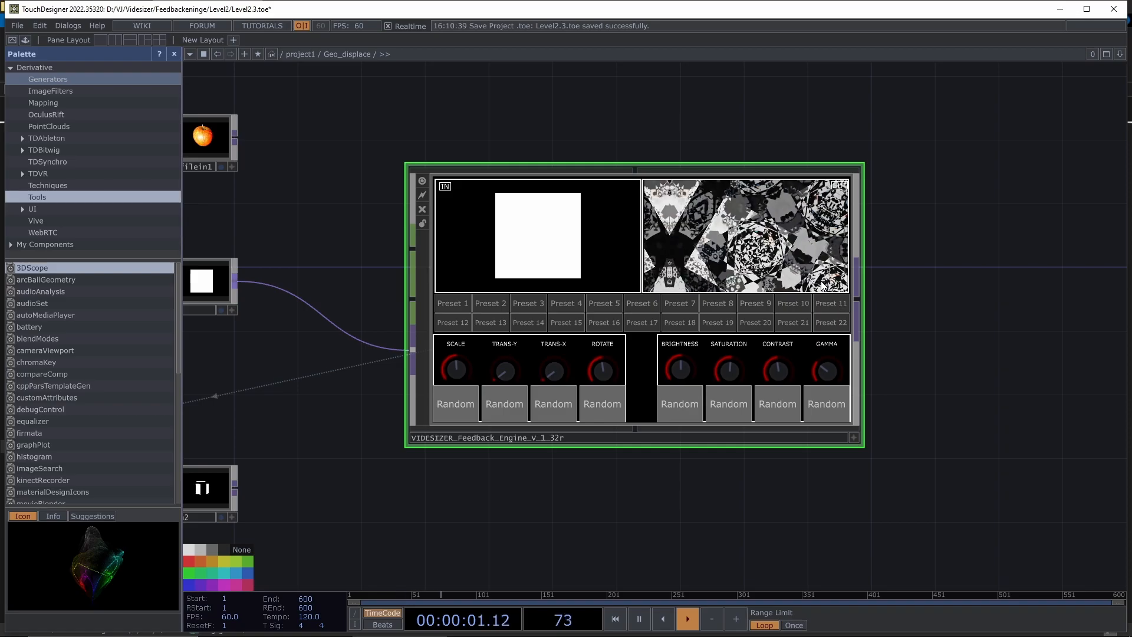
pyautogui.moveTo(910, 353); pyautogui.dragTo(790, 356)
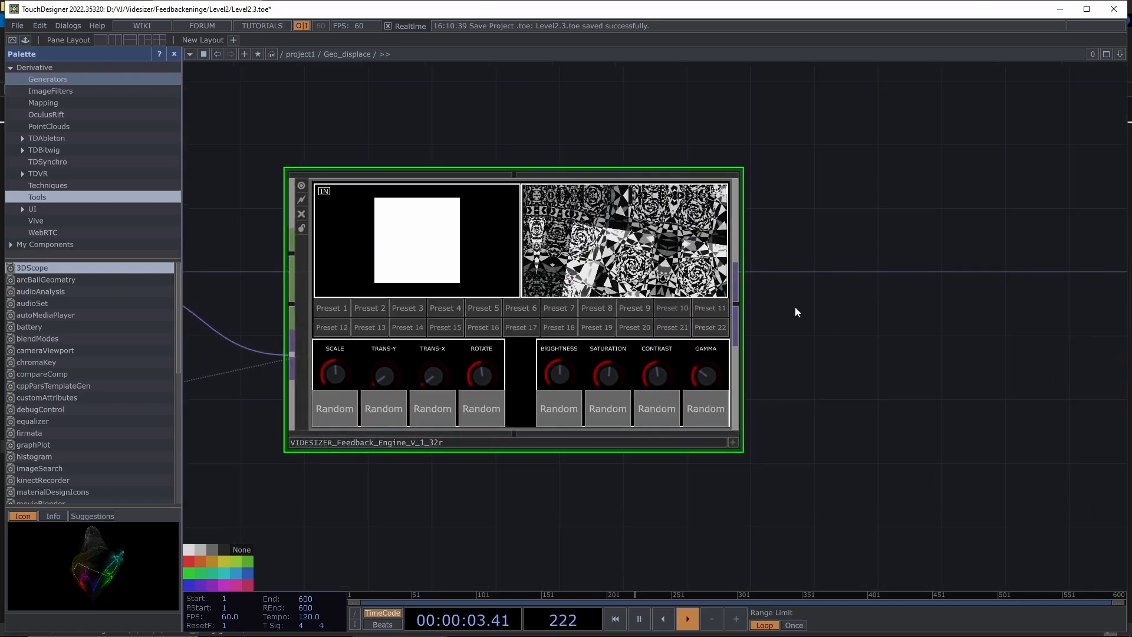
# - Add a null3 on the engine's output and show it as the network background
pyautogui.rightClick(737, 309)
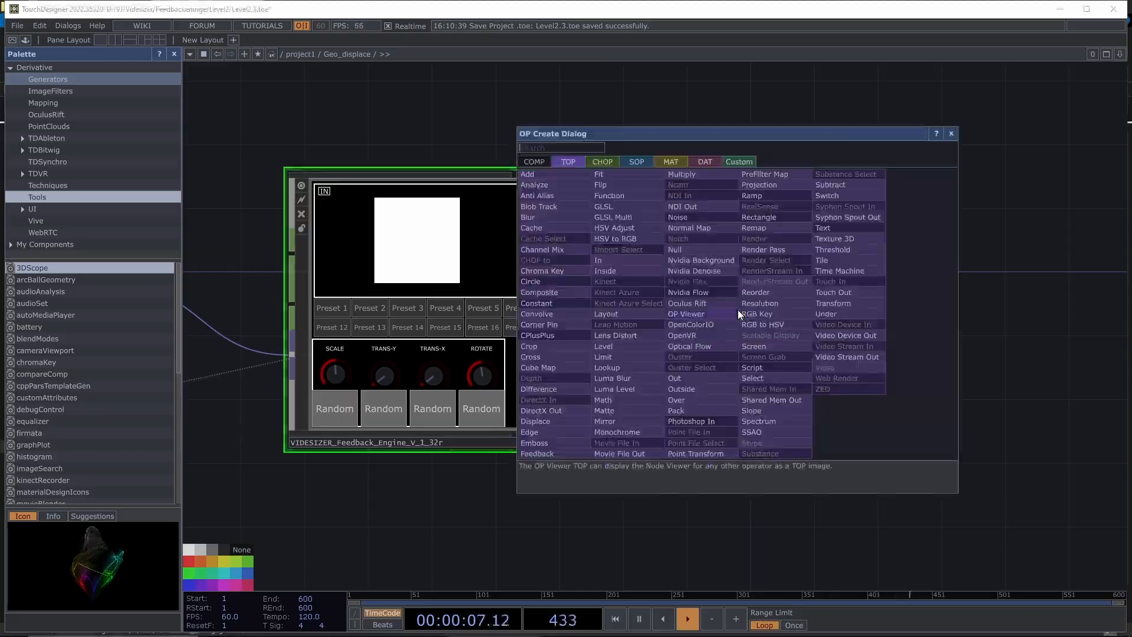
pyautogui.click(716, 253)
pyautogui.click(873, 310)
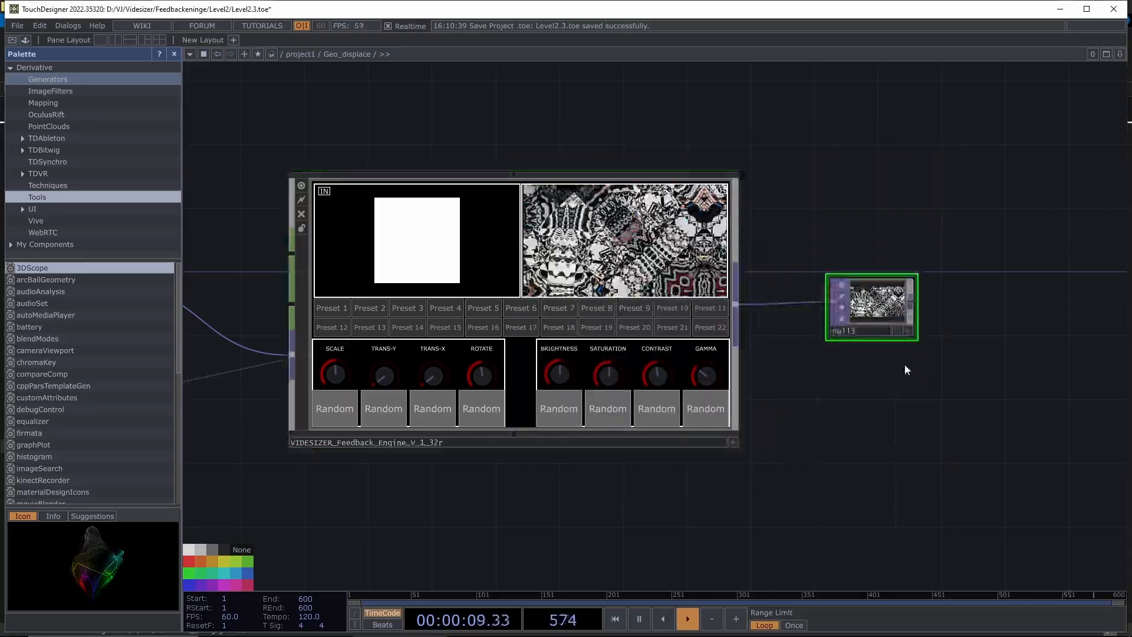
pyautogui.scroll(4, 905, 371)
pyautogui.click(890, 288)
# - Pan the network so null3 sits at the upper left
pyautogui.scroll(-5, 743, 339)
pyautogui.scroll(-1, 748, 327)
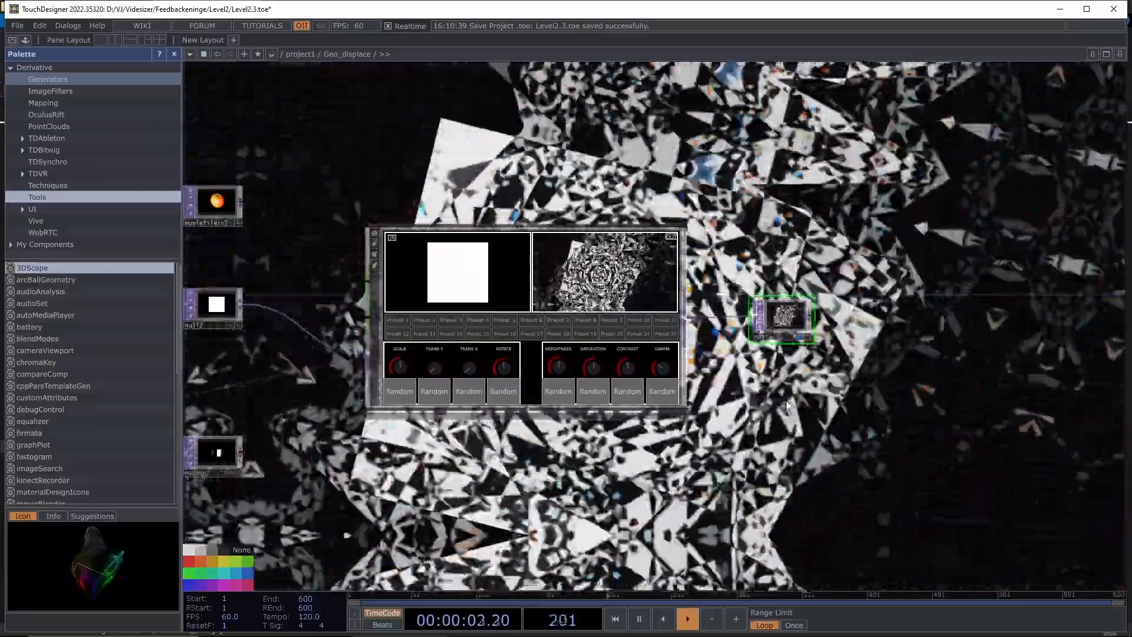
pyautogui.moveTo(557, 476); pyautogui.dragTo(860, 424)
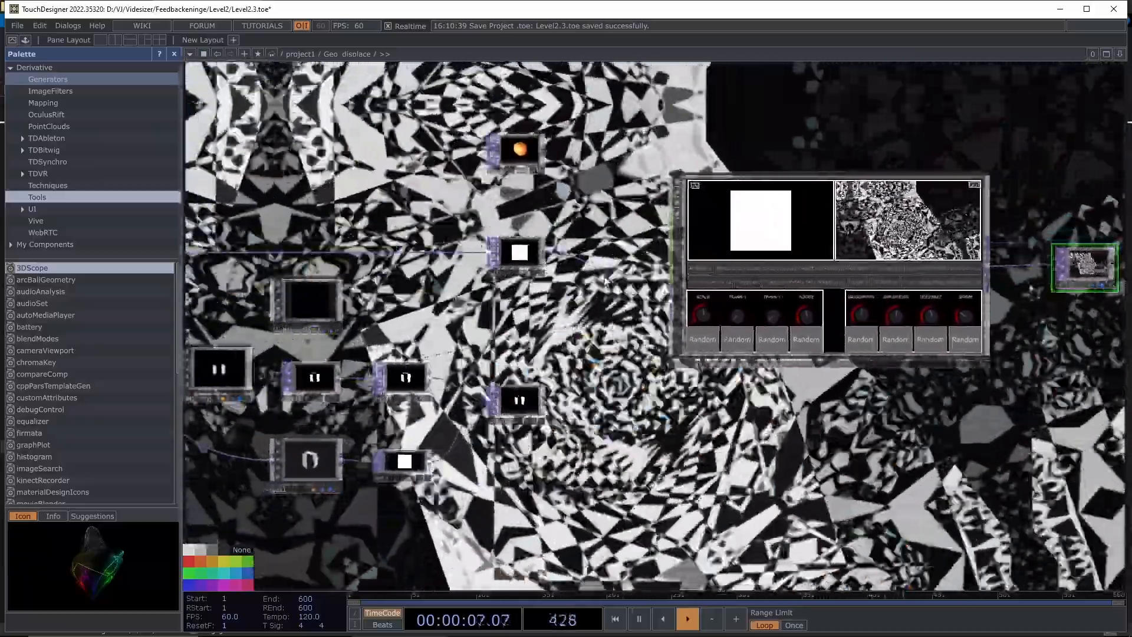
pyautogui.moveTo(564, 307); pyautogui.dragTo(598, 324)
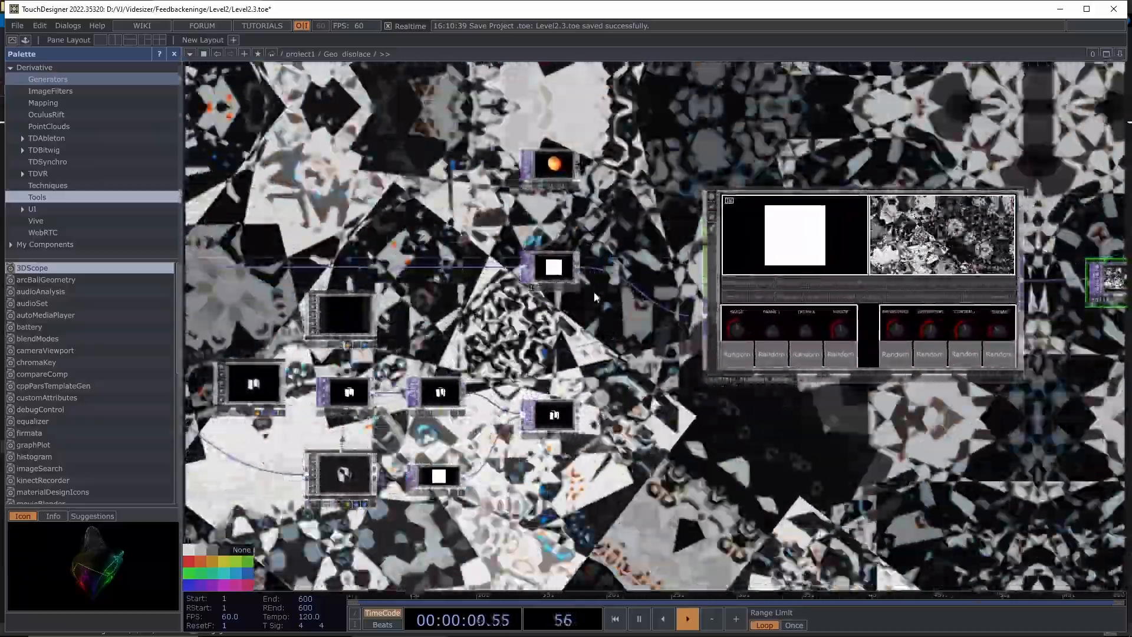
pyautogui.scroll(3, 599, 290)
pyautogui.scroll(-1, 572, 311)
pyautogui.moveTo(731, 331); pyautogui.dragTo(665, 384)
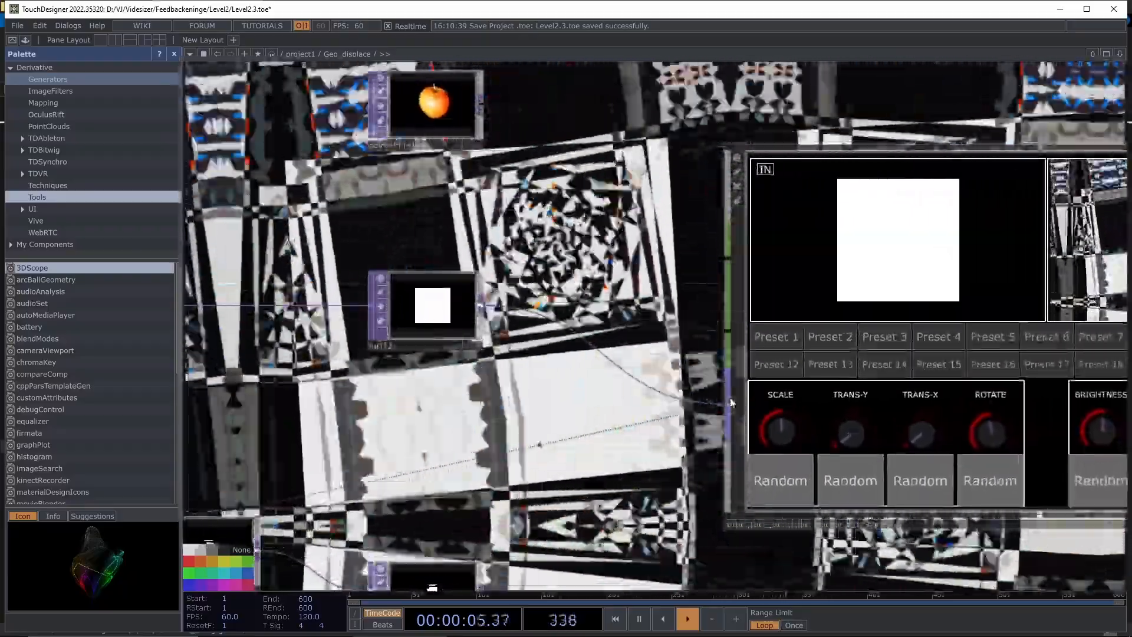
pyautogui.scroll(-2, 676, 403)
pyautogui.moveTo(988, 587); pyautogui.dragTo(946, 524)
pyautogui.scroll(-2, 834, 519)
pyautogui.moveTo(833, 519); pyautogui.dragTo(748, 503)
pyautogui.moveTo(1066, 358); pyautogui.dragTo(314, 190)
# - Turn off null3's feedback background and move null3 lower in the network
pyautogui.click(314, 189)
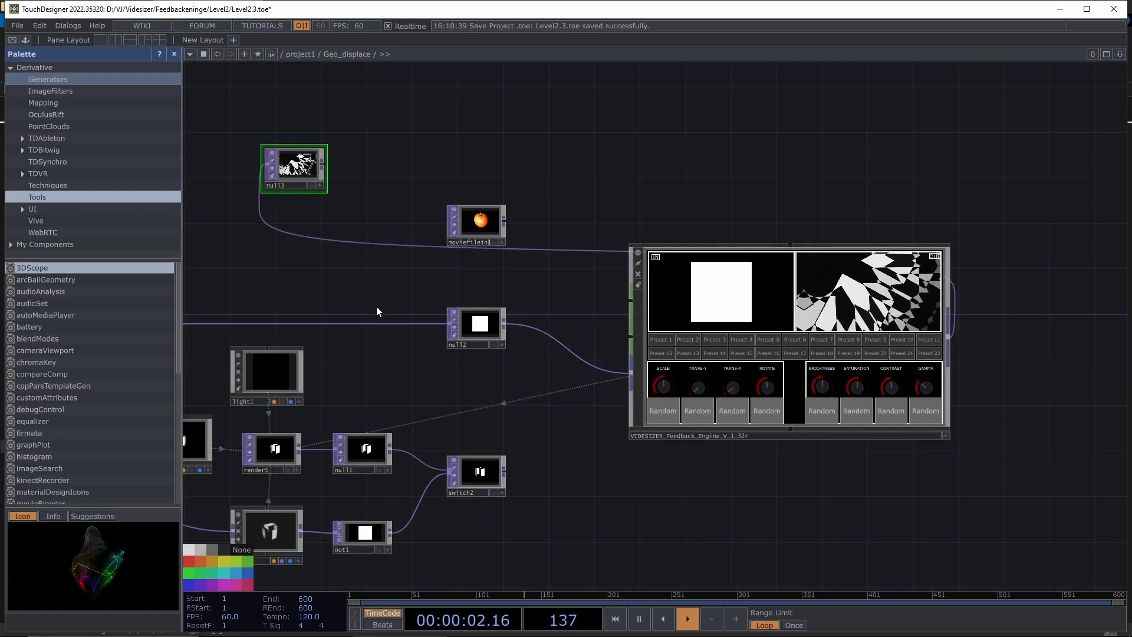
pyautogui.moveTo(377, 306); pyautogui.dragTo(437, 296)
pyautogui.moveTo(353, 160); pyautogui.dragTo(354, 251)
pyautogui.scroll(3, 499, 248)
pyautogui.moveTo(473, 269); pyautogui.dragTo(350, 269)
# - Wire moviefilein1's apple movie into the engine input and enlarge null3's preview tile
pyautogui.moveTo(623, 155); pyautogui.dragTo(868, 455)
pyautogui.moveTo(240, 281); pyautogui.dragTo(611, 415)
pyautogui.moveTo(504, 309); pyautogui.dragTo(437, 203)
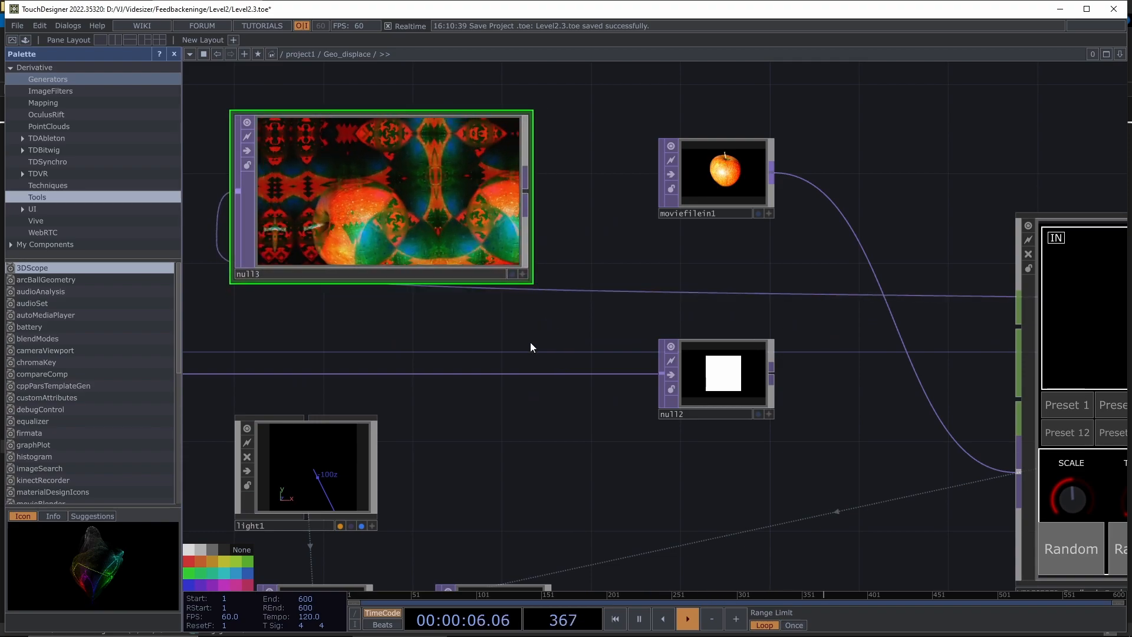
pyautogui.moveTo(401, 179); pyautogui.dragTo(407, 168)
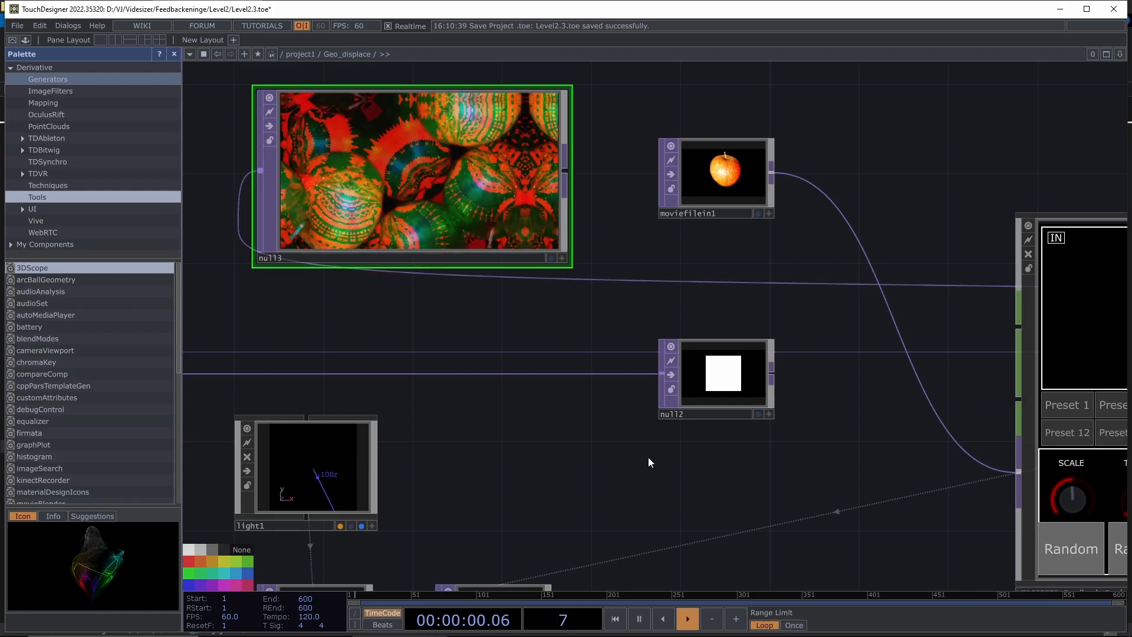
# - Pan across the network to the light, render and switch nodes
pyautogui.moveTo(606, 505); pyautogui.dragTo(568, 392)
pyautogui.scroll(-3, 695, 345)
pyautogui.moveTo(570, 299); pyautogui.dragTo(473, 330)
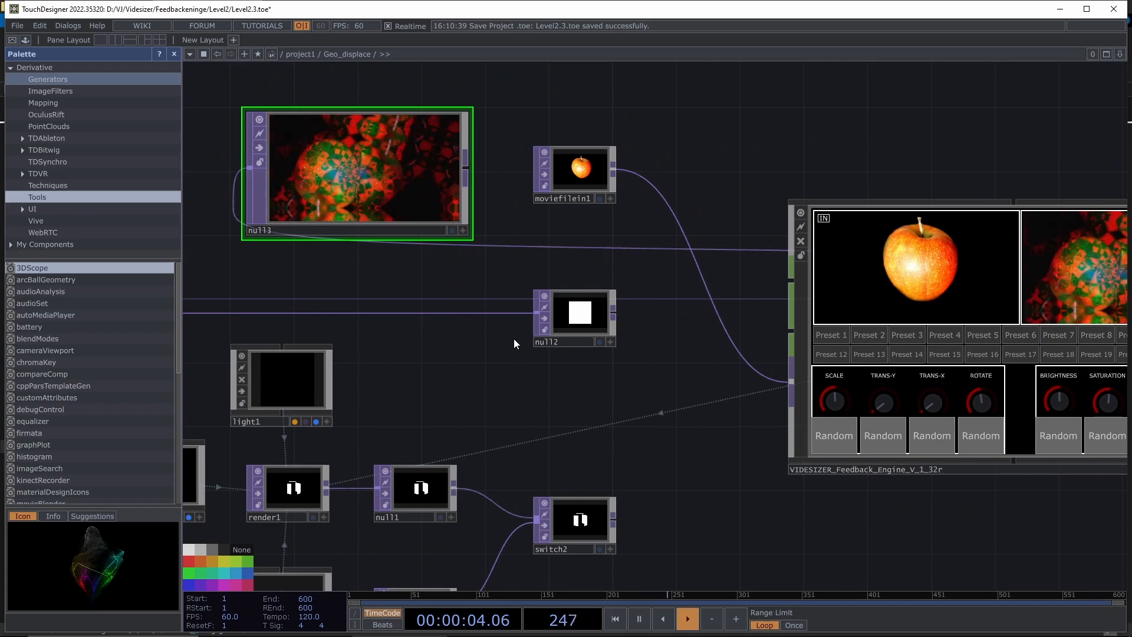
pyautogui.moveTo(618, 371); pyautogui.dragTo(639, 305)
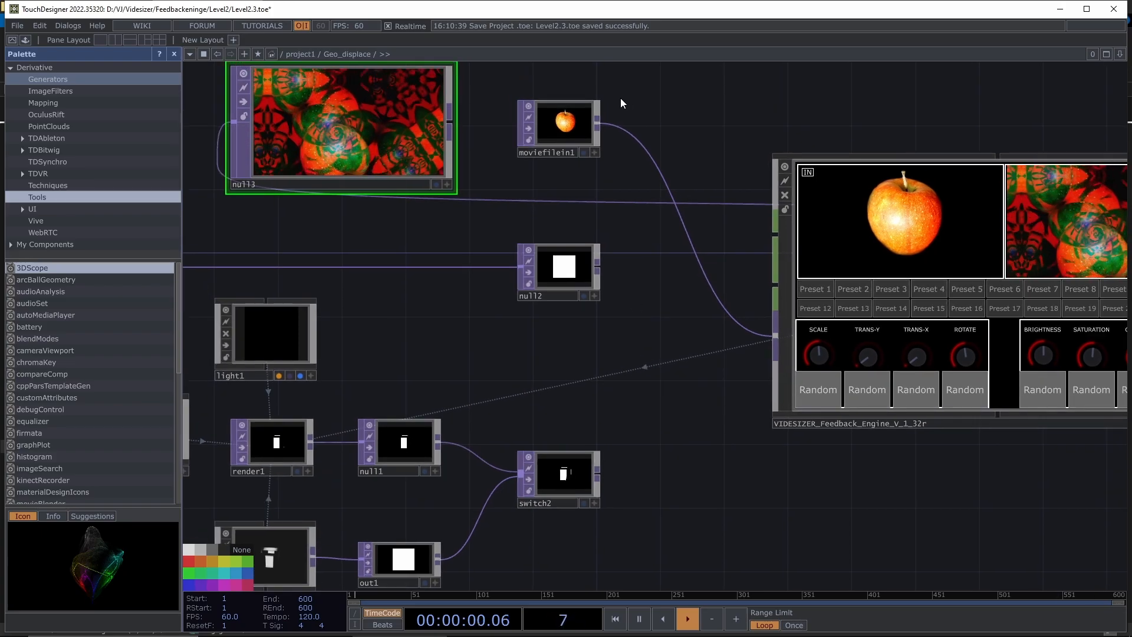
pyautogui.moveTo(713, 526); pyautogui.dragTo(745, 384)
pyautogui.moveTo(568, 441); pyautogui.dragTo(999, 442)
pyautogui.scroll(-5, 501, 445)
pyautogui.moveTo(487, 501); pyautogui.dragTo(678, 483)
# - Select switch1 and show its parameters
pyautogui.scroll(5, 575, 305)
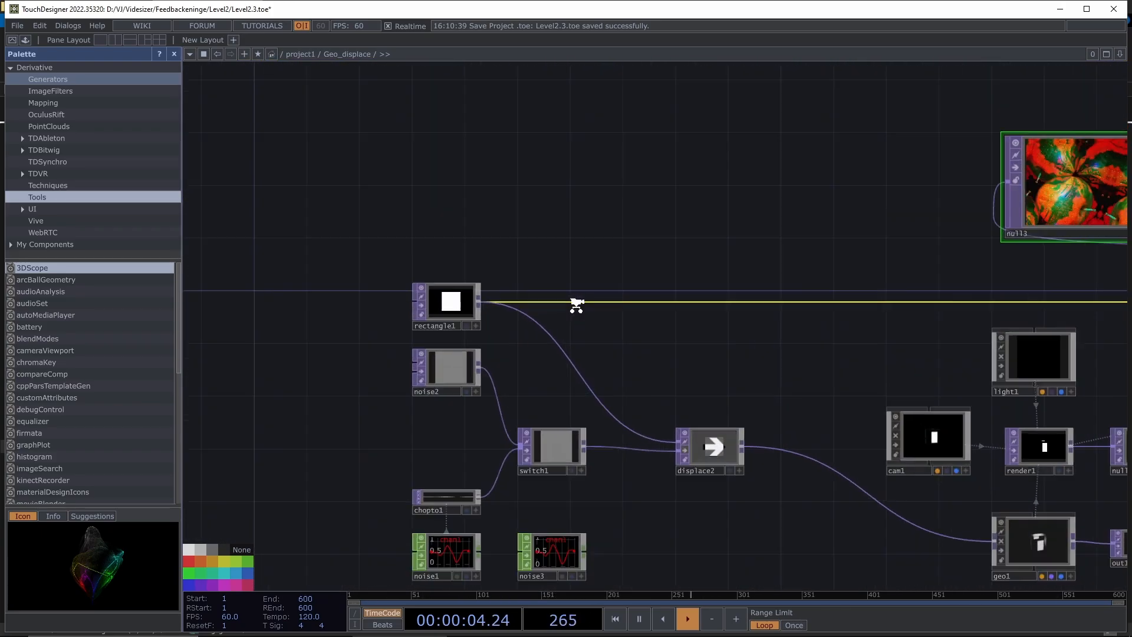
pyautogui.moveTo(618, 503); pyautogui.dragTo(564, 383)
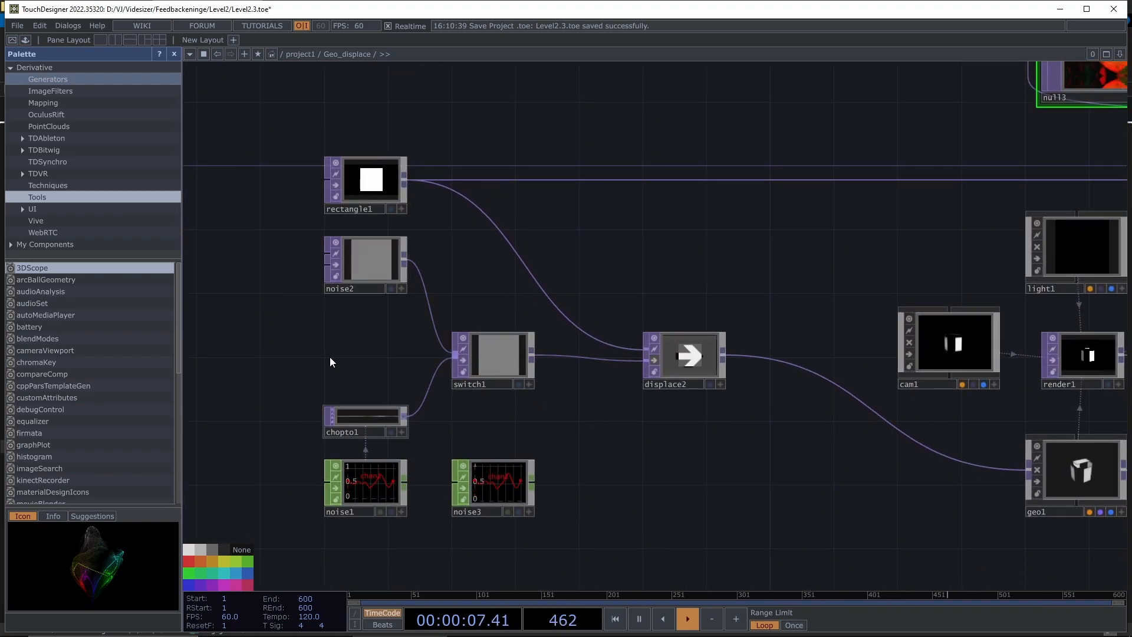
pyautogui.click(370, 261)
pyautogui.click(501, 356)
pyautogui.press('p')
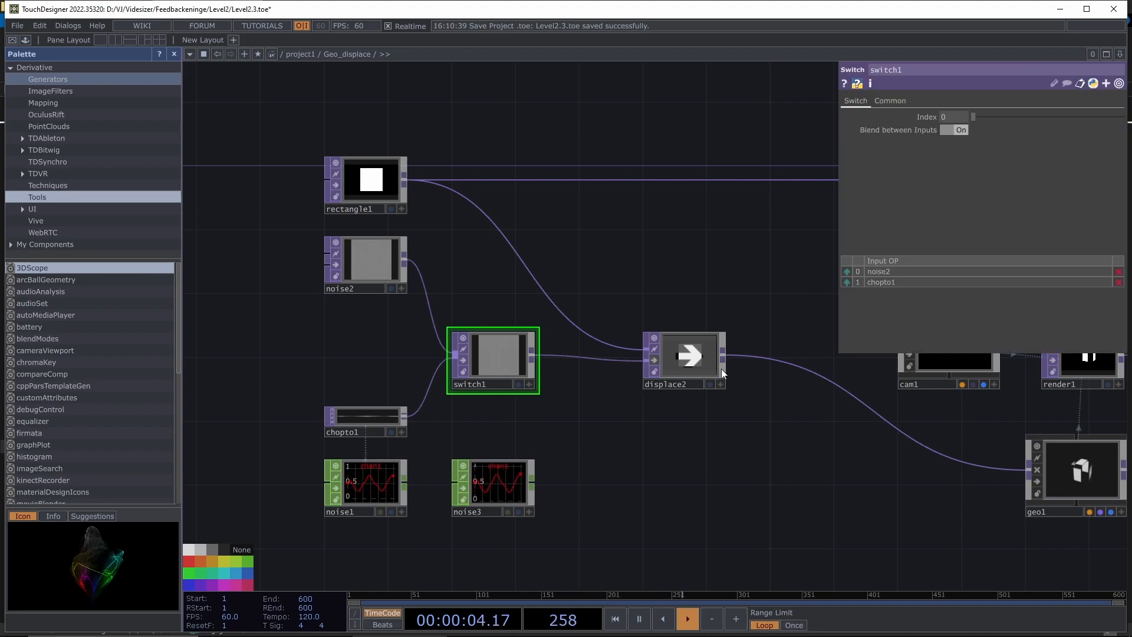
# - Show displace2's displacement parameters and turn off its node preview
pyautogui.click(699, 363)
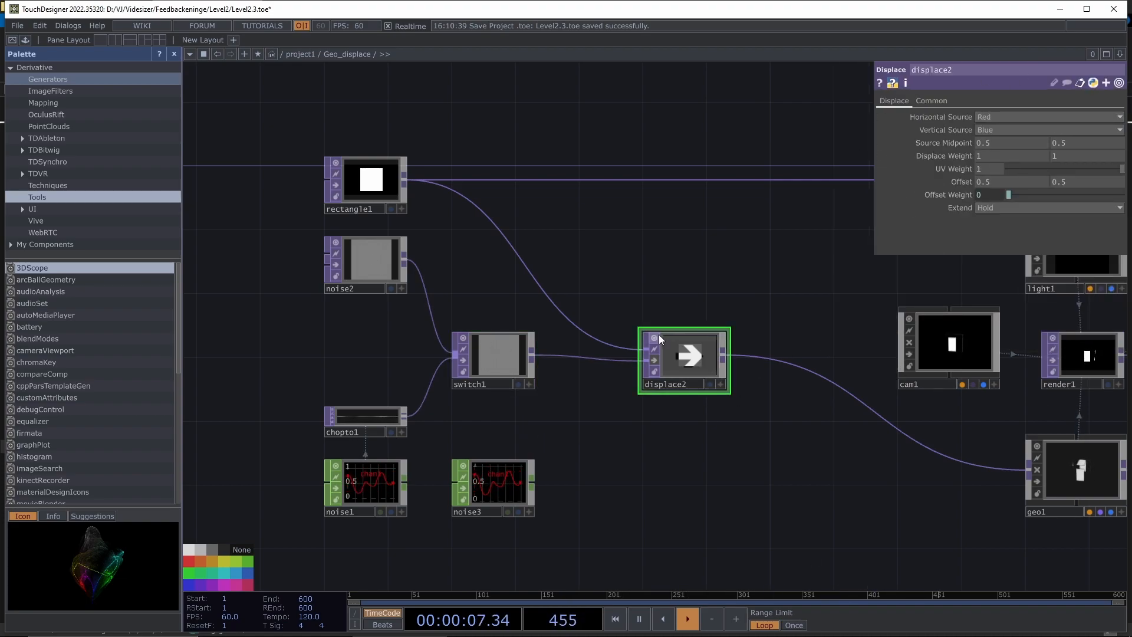
pyautogui.click(653, 361)
pyautogui.doubleClick(776, 454)
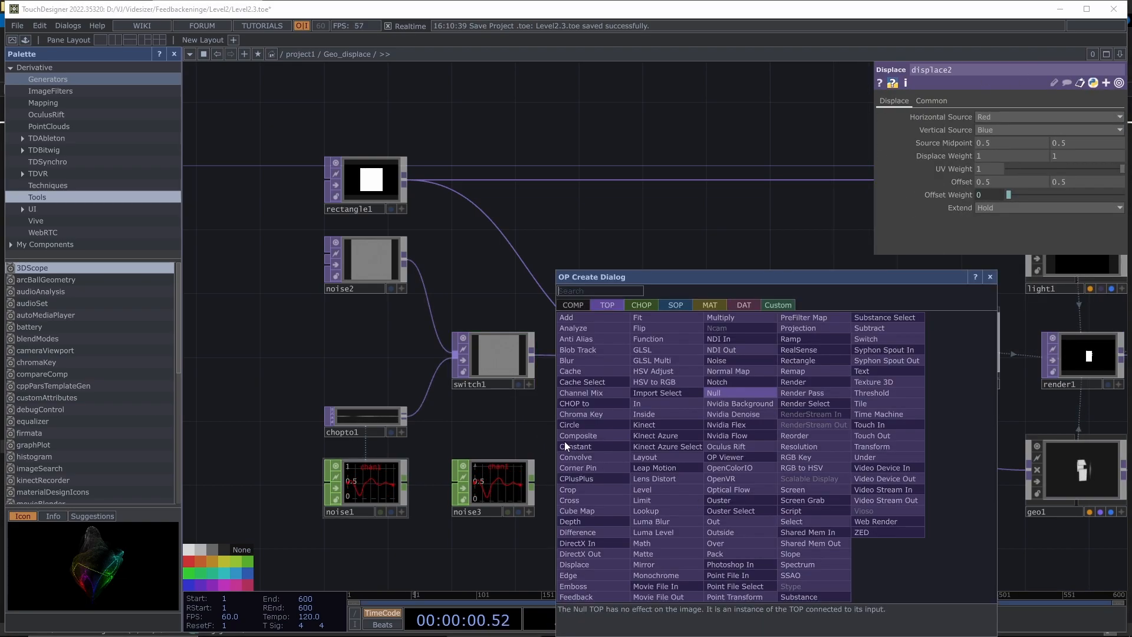
pyautogui.click(991, 279)
pyautogui.moveTo(857, 514); pyautogui.dragTo(416, 484)
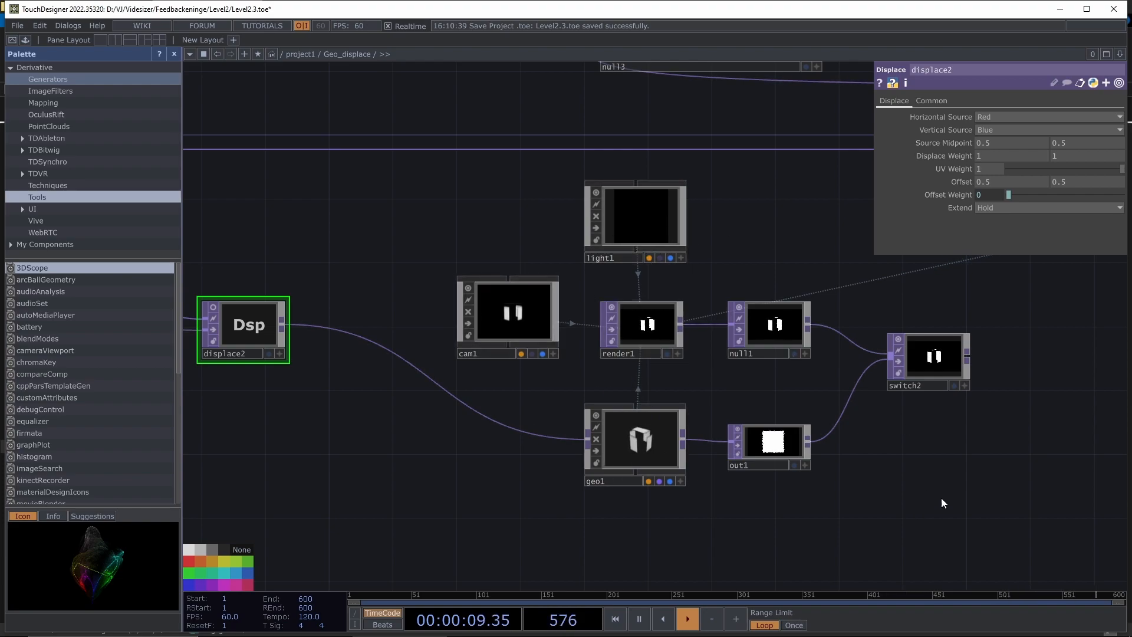
pyautogui.moveTo(741, 482); pyautogui.dragTo(474, 447)
pyautogui.moveTo(784, 375); pyautogui.dragTo(682, 370)
pyautogui.moveTo(451, 333); pyautogui.dragTo(517, 354, button='middle')
pyautogui.moveTo(1026, 356); pyautogui.dragTo(871, 354)
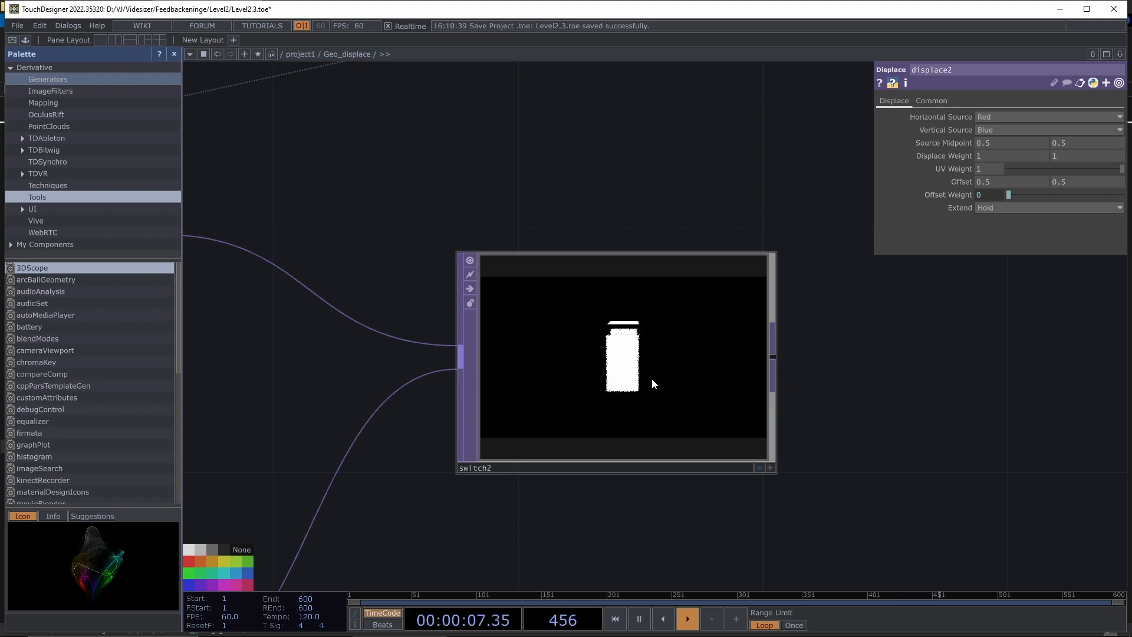
pyautogui.moveTo(989, 377); pyautogui.dragTo(948, 395)
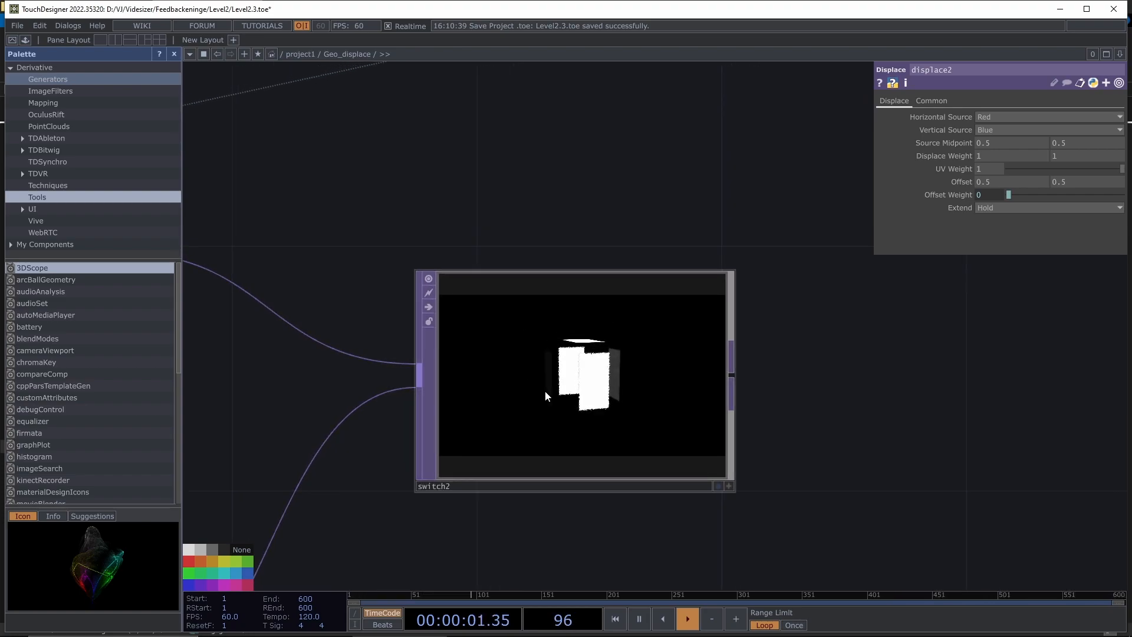
pyautogui.scroll(-3, 548, 390)
pyautogui.scroll(-5, 703, 346)
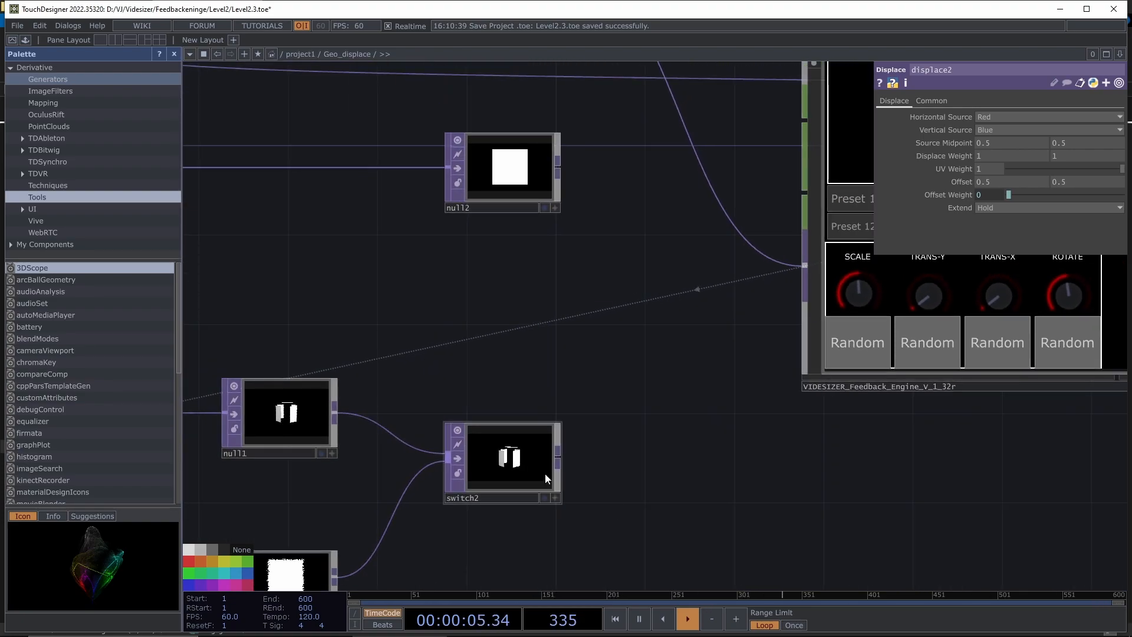
pyautogui.moveTo(557, 457); pyautogui.dragTo(797, 266)
pyautogui.moveTo(724, 516); pyautogui.dragTo(645, 528)
pyautogui.scroll(-2, 644, 529)
pyautogui.moveTo(546, 319); pyautogui.dragTo(566, 352)
pyautogui.scroll(-1, 566, 352)
pyautogui.moveTo(769, 188); pyautogui.dragTo(968, 240)
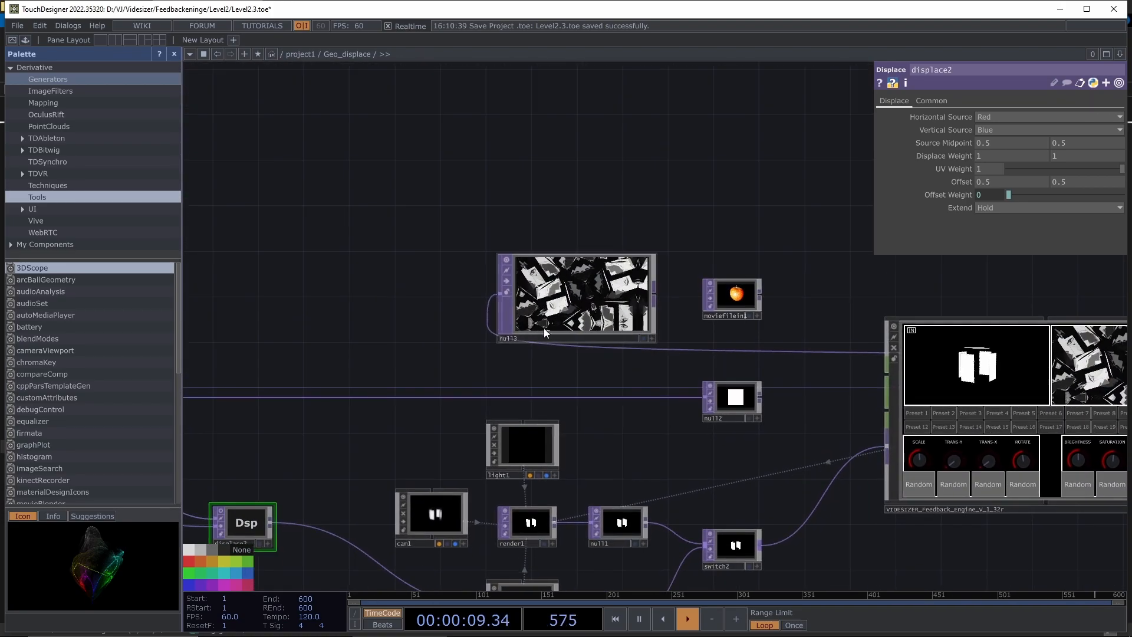
pyautogui.scroll(5, 546, 329)
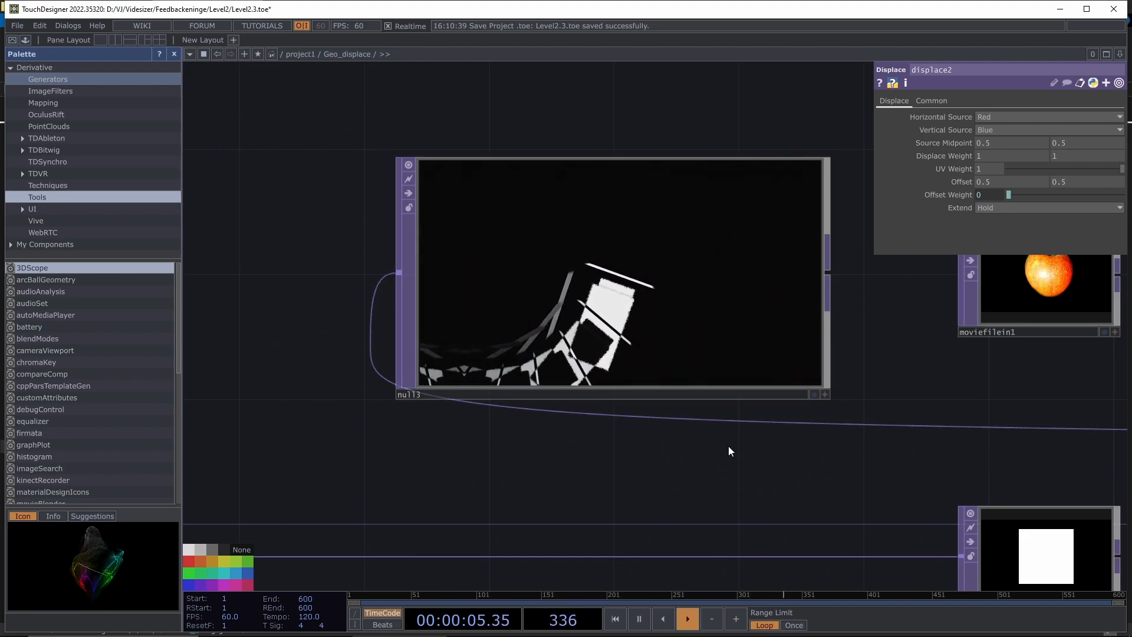
pyautogui.moveTo(731, 465); pyautogui.dragTo(574, 451)
pyautogui.scroll(-3, 561, 476)
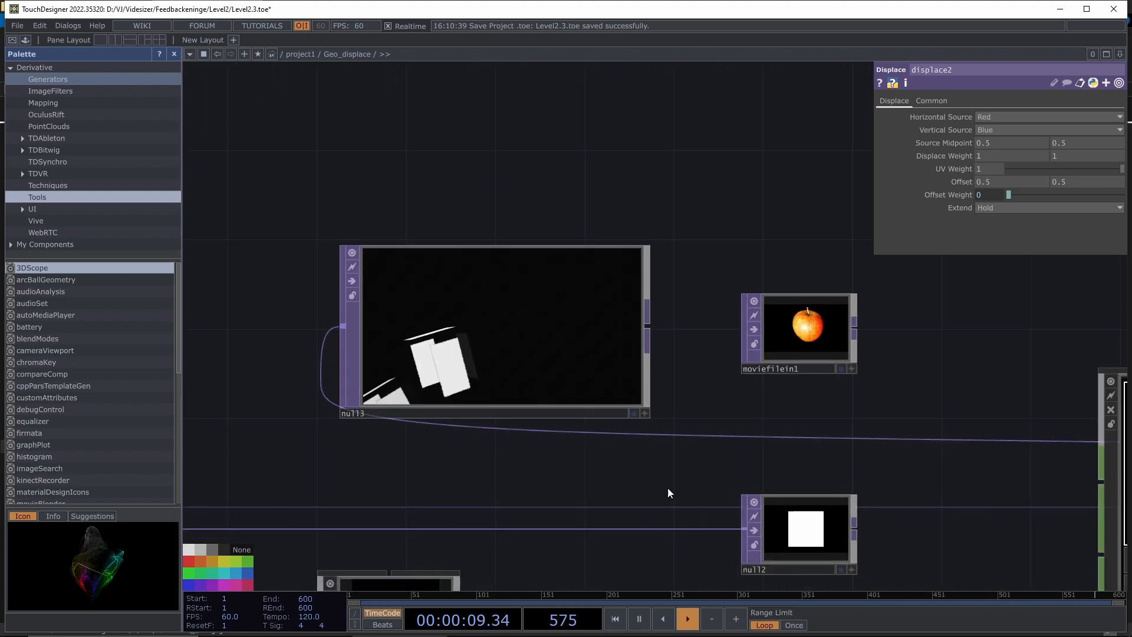
pyautogui.moveTo(922, 480); pyautogui.dragTo(770, 379)
pyautogui.scroll(-2, 809, 432)
pyautogui.moveTo(810, 433); pyautogui.dragTo(776, 422)
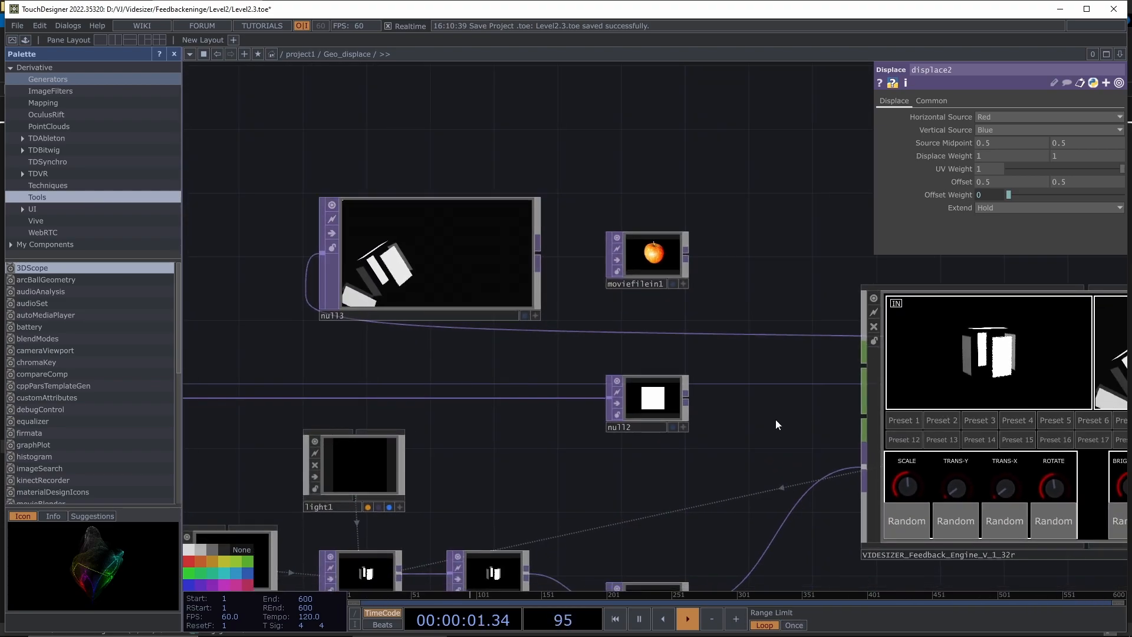
pyautogui.moveTo(702, 116); pyautogui.dragTo(679, 262)
# - Add a Video Device In node (videodevin1) to the network and save the project
pyautogui.rightClick(603, 131)
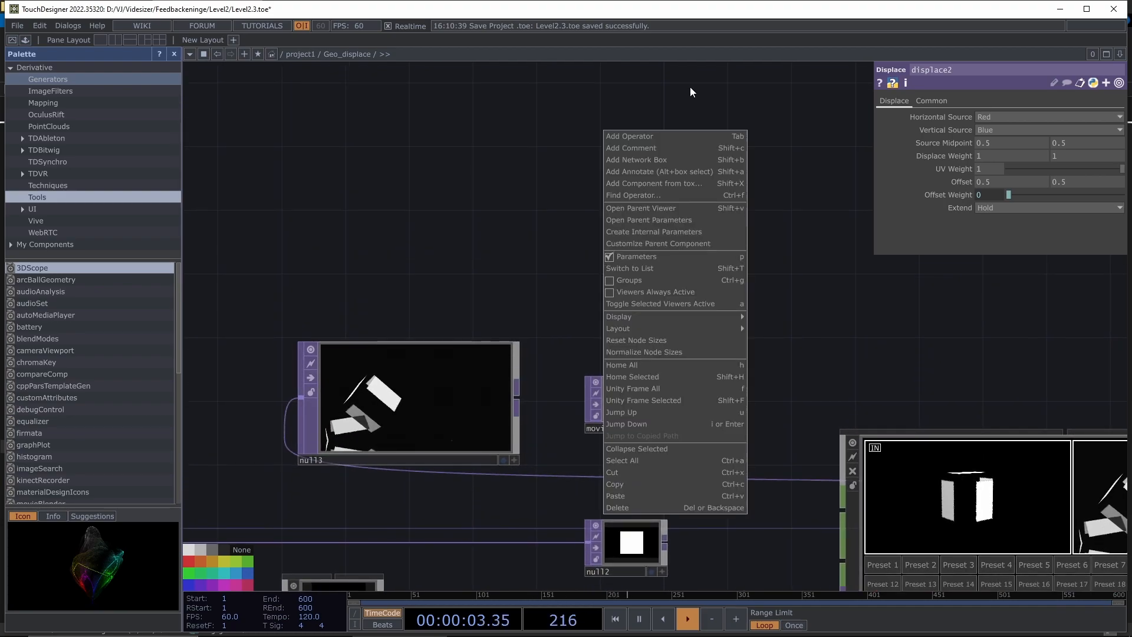
pyautogui.click(643, 136)
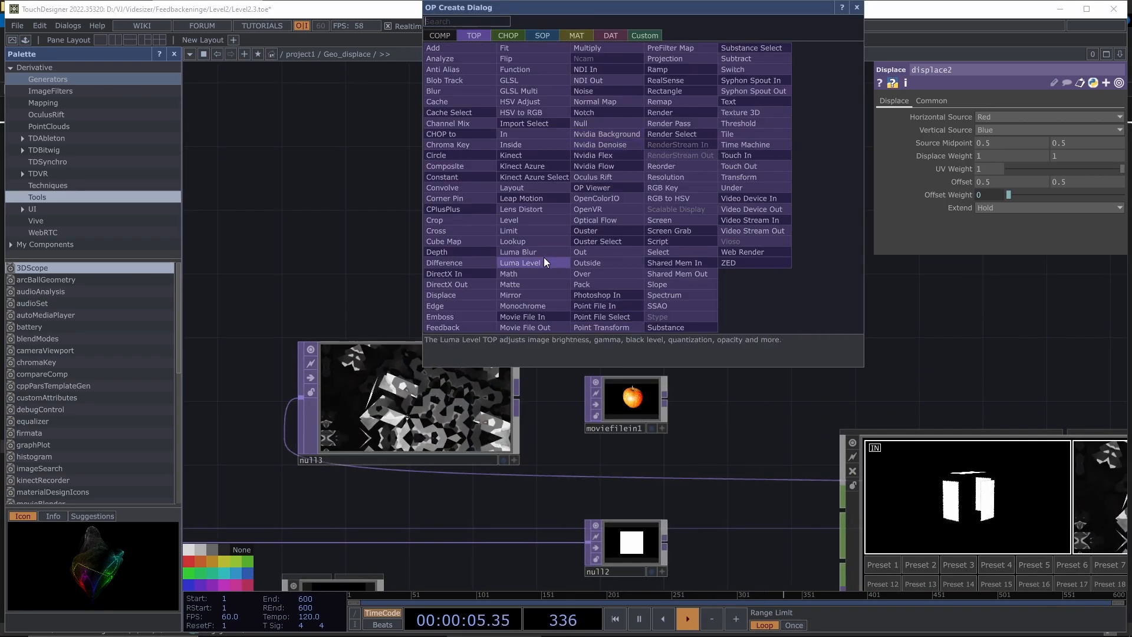
pyautogui.click(757, 199)
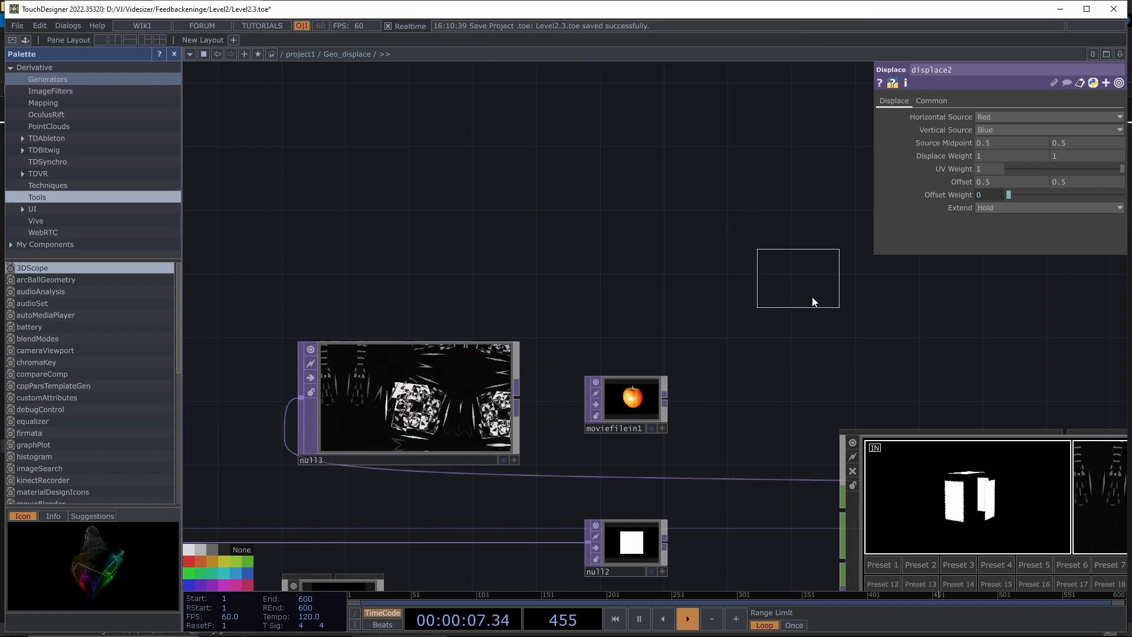
pyautogui.click(620, 296)
pyautogui.hotkey('ctrl', 's')
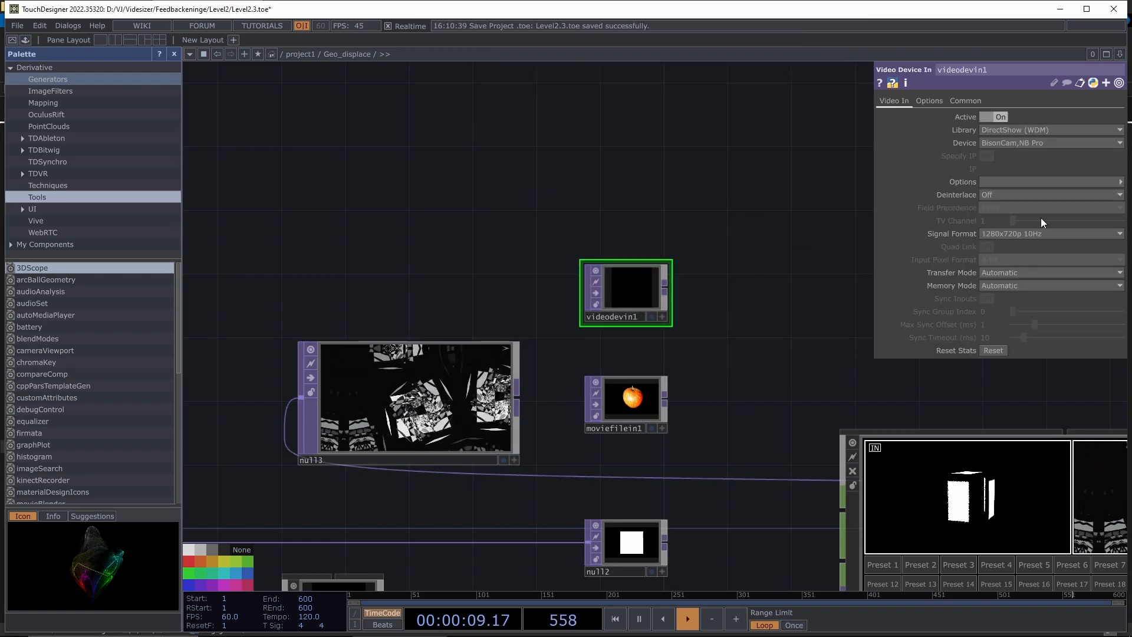
# - Feed videodevin1 into the feedback engine's input instead of switch2
pyautogui.scroll(5, 662, 284)
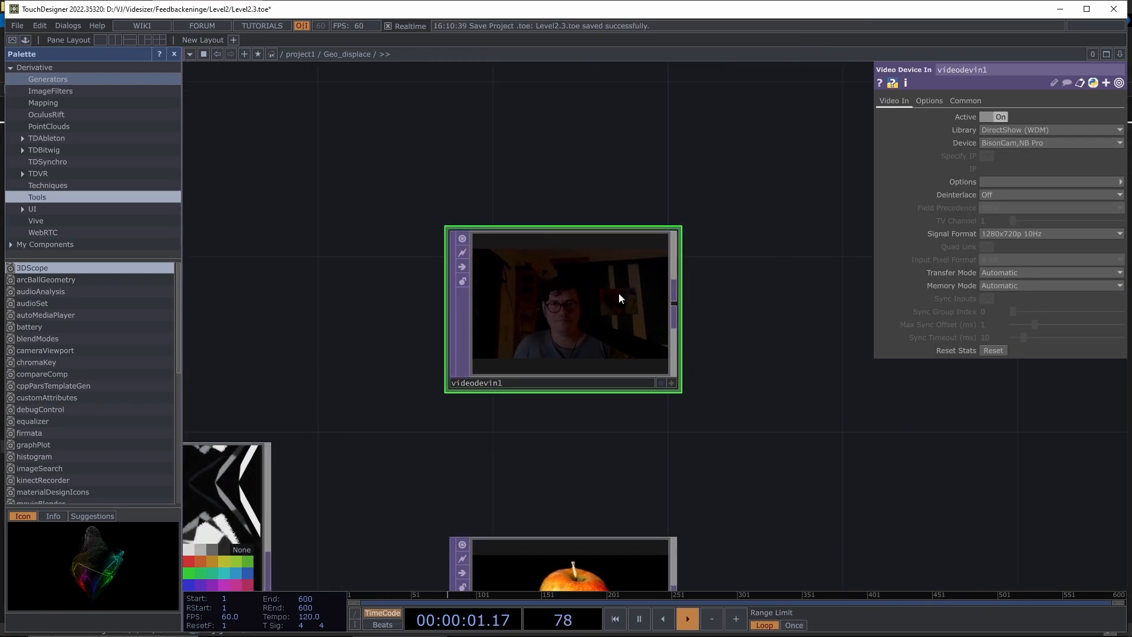
pyautogui.scroll(-3, 731, 454)
pyautogui.moveTo(839, 529); pyautogui.dragTo(557, 211)
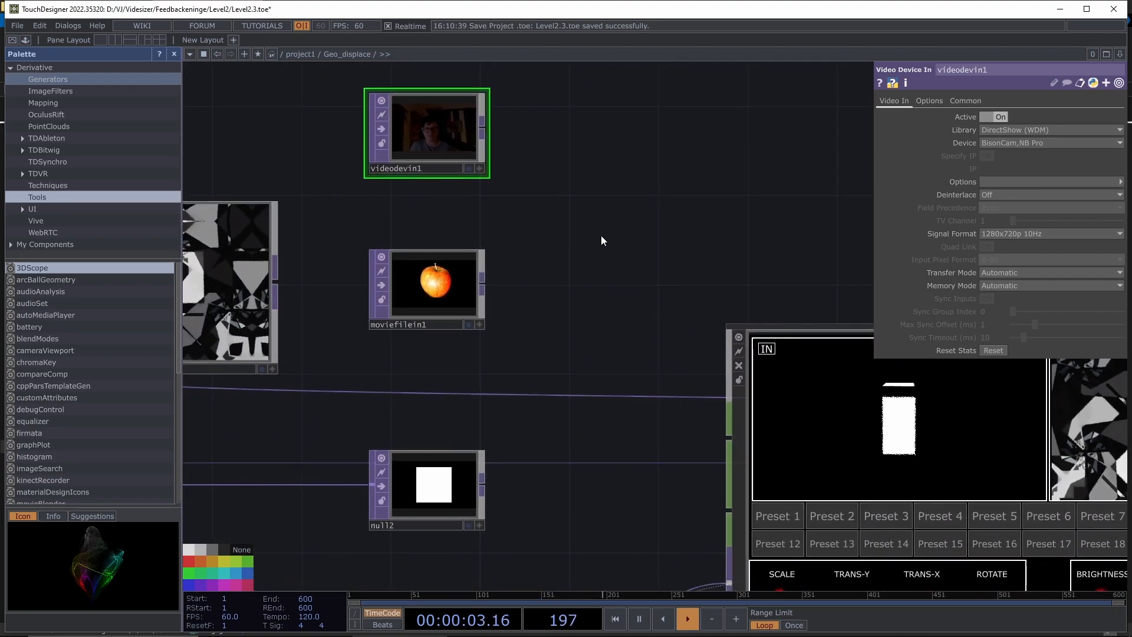
pyautogui.moveTo(631, 345); pyautogui.dragTo(649, 306)
pyautogui.scroll(-4, 639, 301)
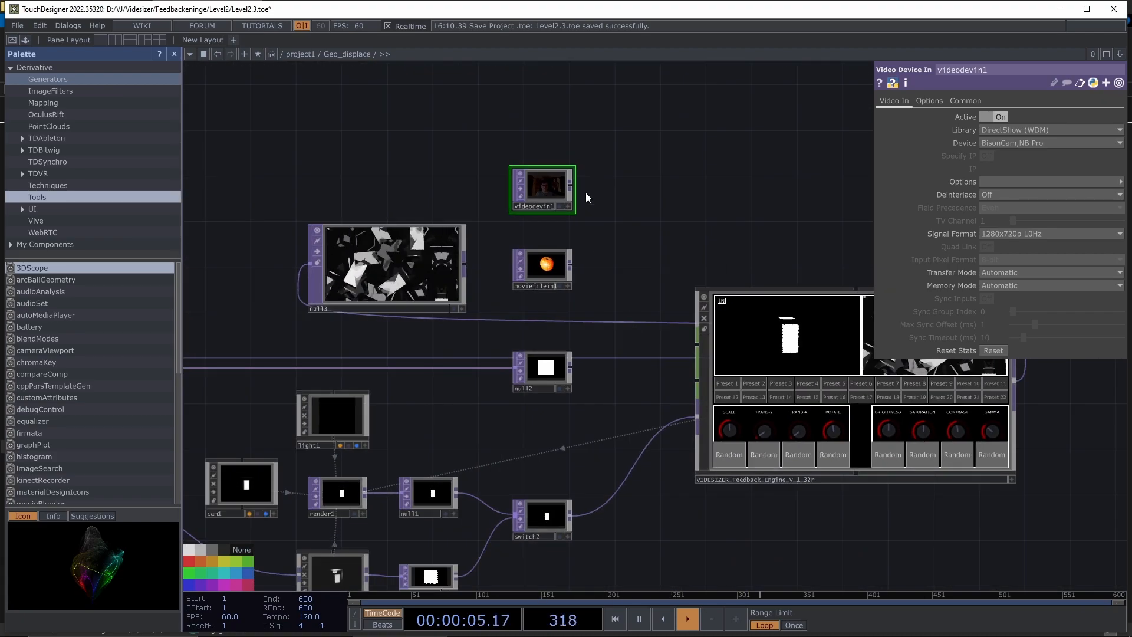
pyautogui.moveTo(569, 184); pyautogui.dragTo(700, 416)
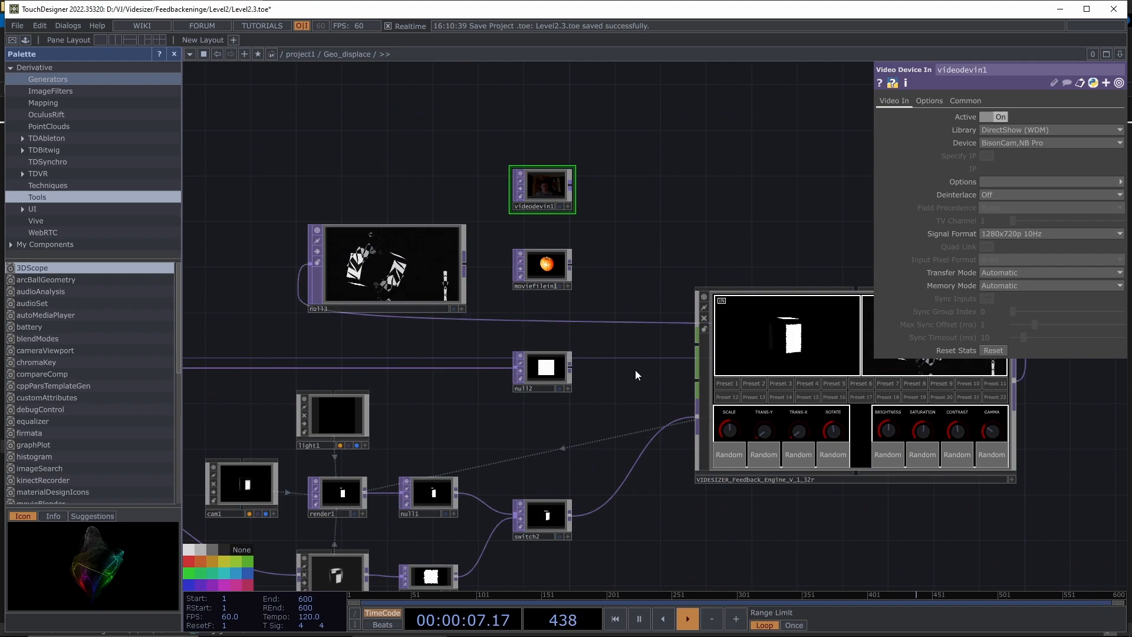
pyautogui.moveTo(567, 184); pyautogui.dragTo(633, 465)
pyautogui.moveTo(596, 271); pyautogui.dragTo(539, 190)
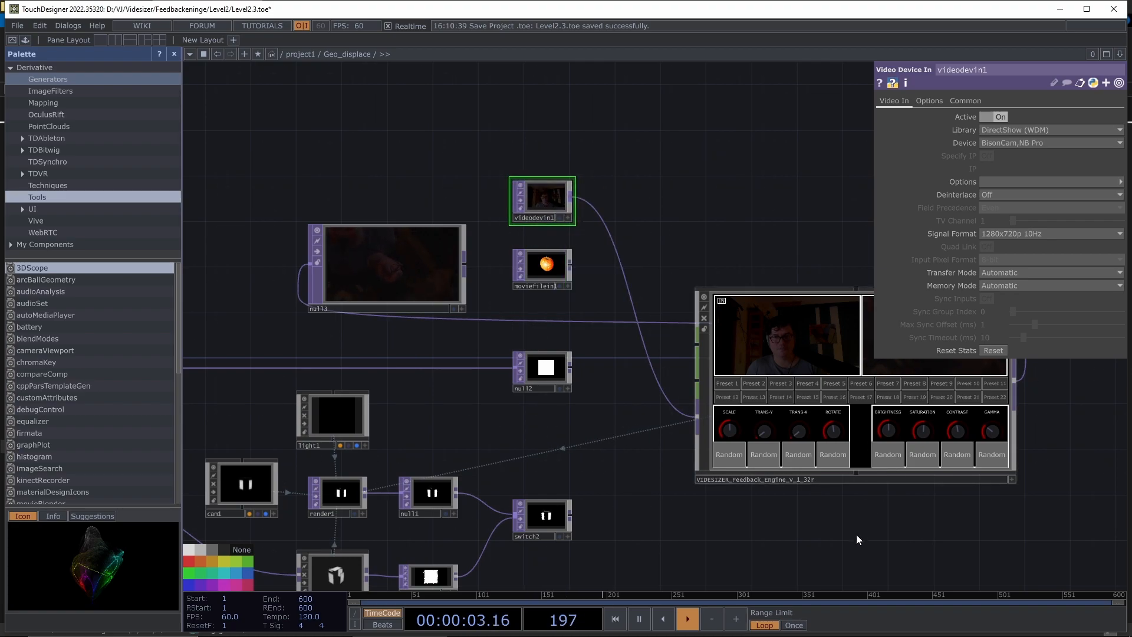
# - Reposition null3 and videodevin1 up and left, centring the feedback engine
pyautogui.scroll(6, 366, 271)
pyautogui.scroll(-8, 488, 232)
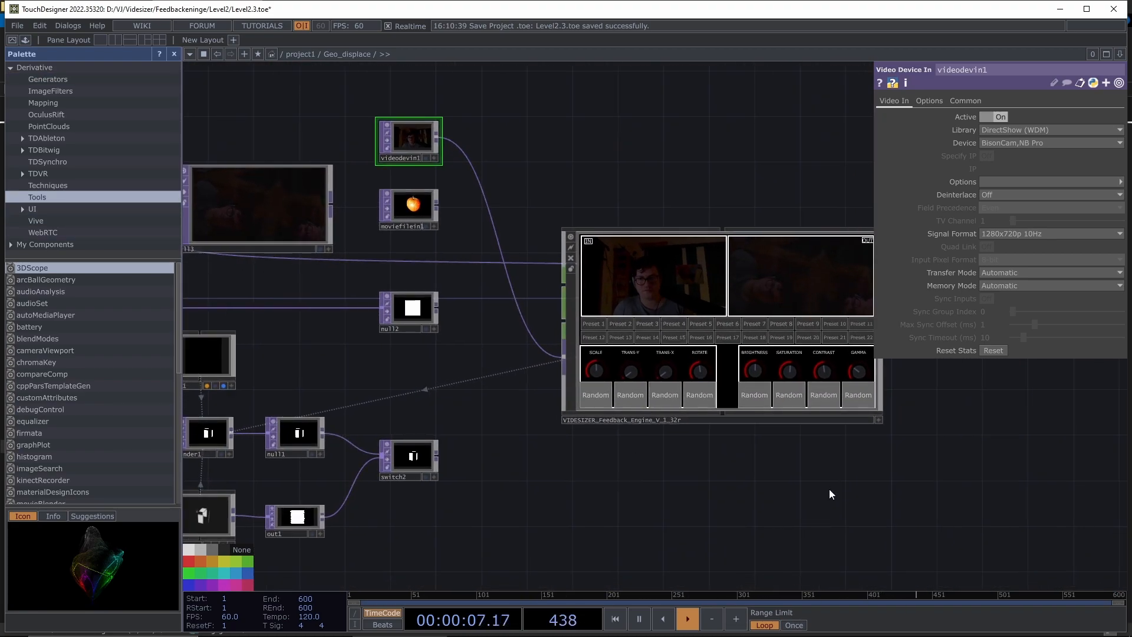
pyautogui.moveTo(340, 330); pyautogui.dragTo(448, 367)
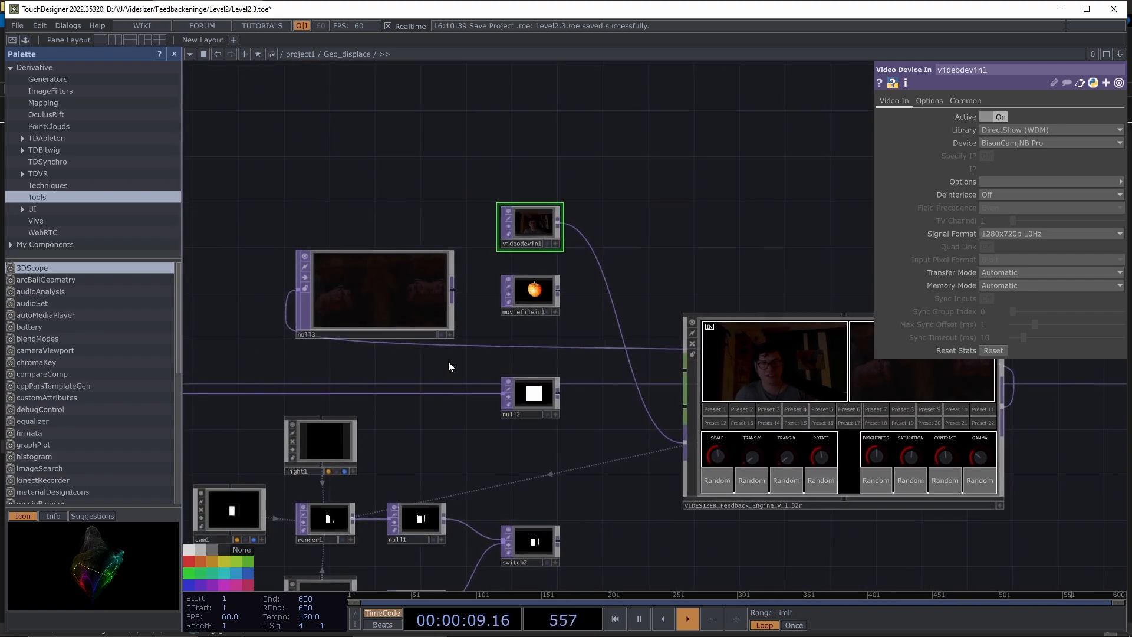
pyautogui.moveTo(388, 285); pyautogui.dragTo(343, 228)
pyautogui.moveTo(538, 227); pyautogui.dragTo(458, 147)
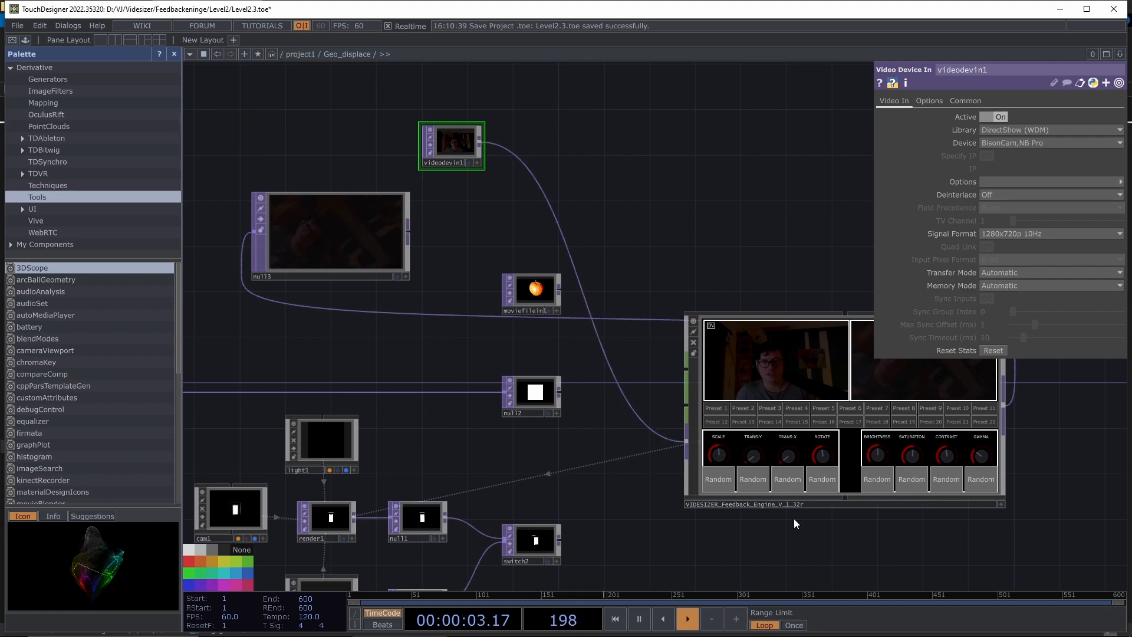
pyautogui.moveTo(659, 521); pyautogui.dragTo(402, 488)
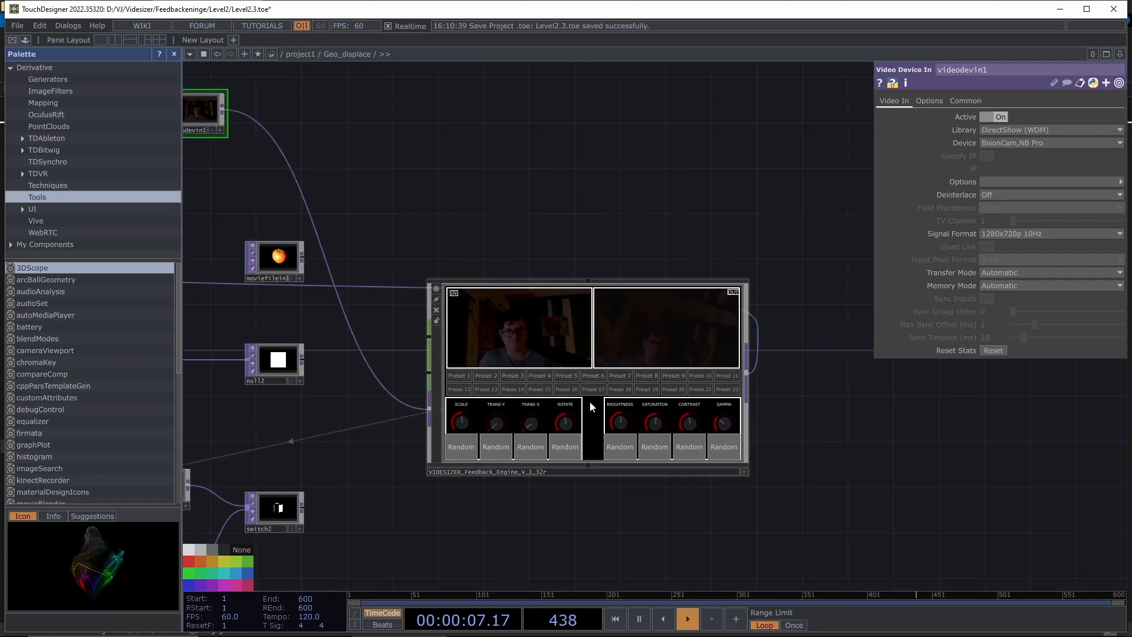
# - Set the VIDESIZER IN-Level Brightness 1.782, Contrast 1.653 and Gamma 1.799
pyautogui.click(743, 472)
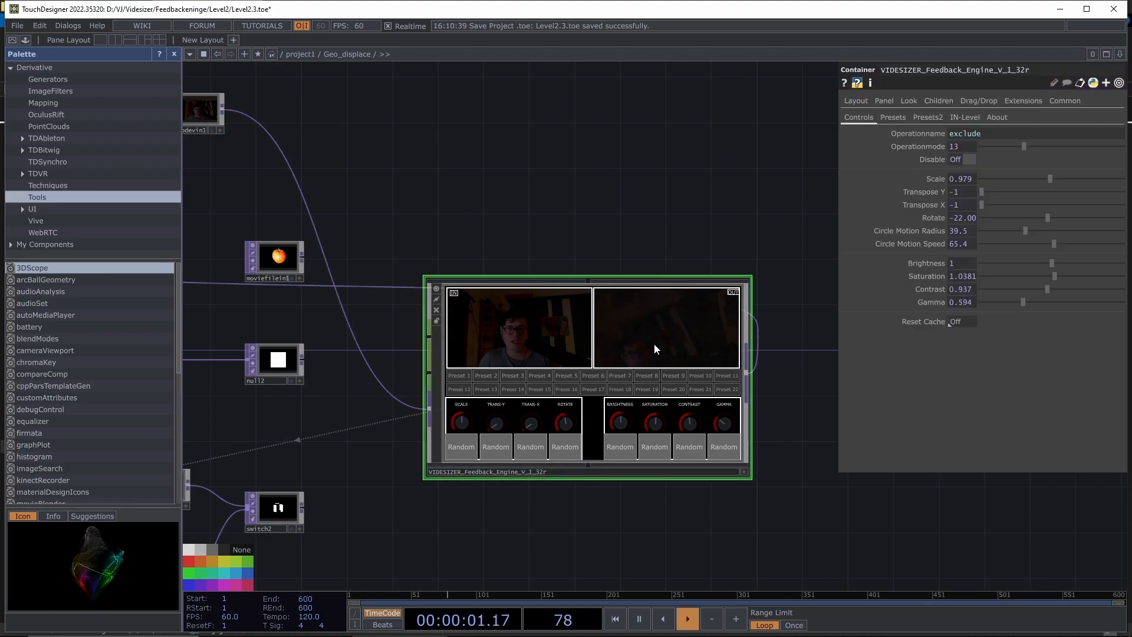
pyautogui.moveTo(570, 196); pyautogui.dragTo(831, 205)
pyautogui.moveTo(453, 117); pyautogui.dragTo(525, 179)
pyautogui.moveTo(698, 179); pyautogui.dragTo(517, 175)
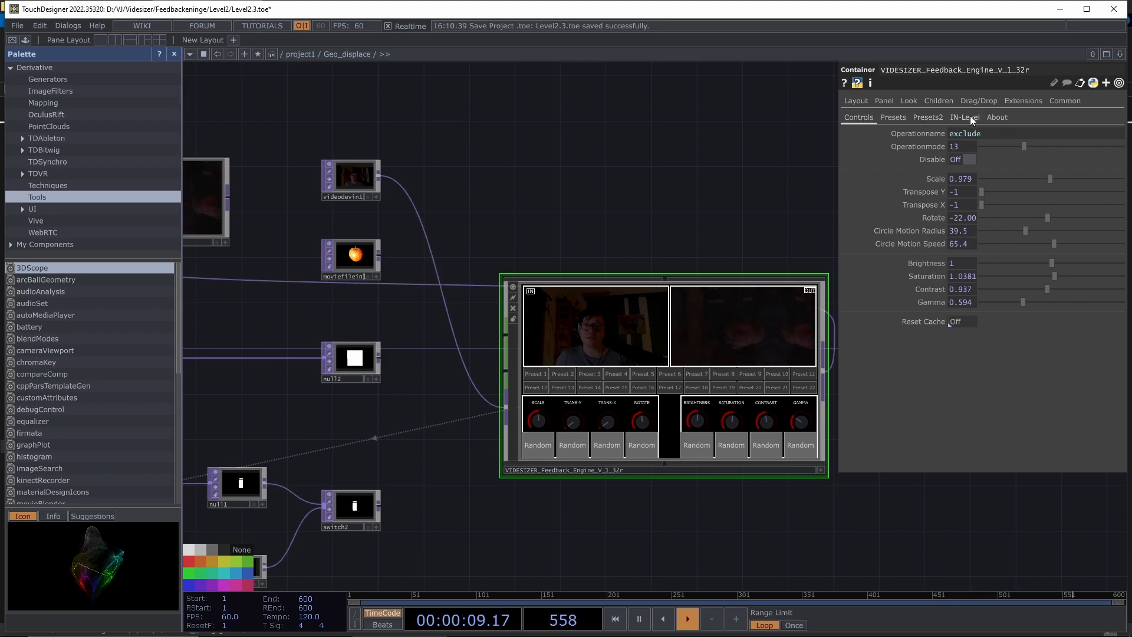
pyautogui.click(968, 117)
pyautogui.moveTo(596, 212); pyautogui.dragTo(545, 205)
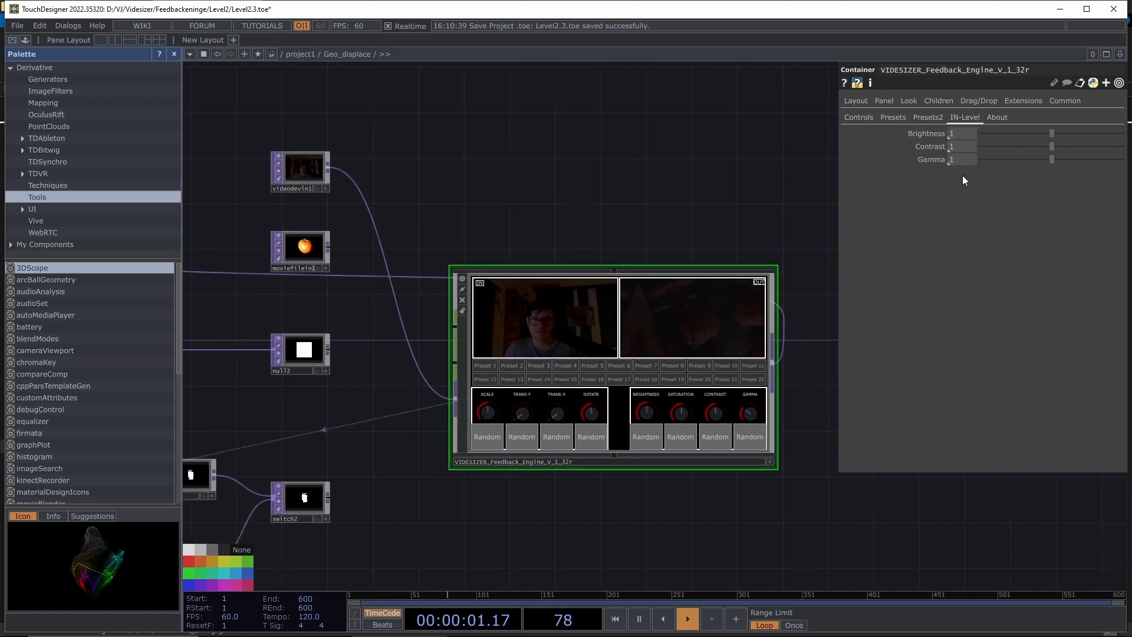
pyautogui.moveTo(1055, 147); pyautogui.dragTo(1098, 147)
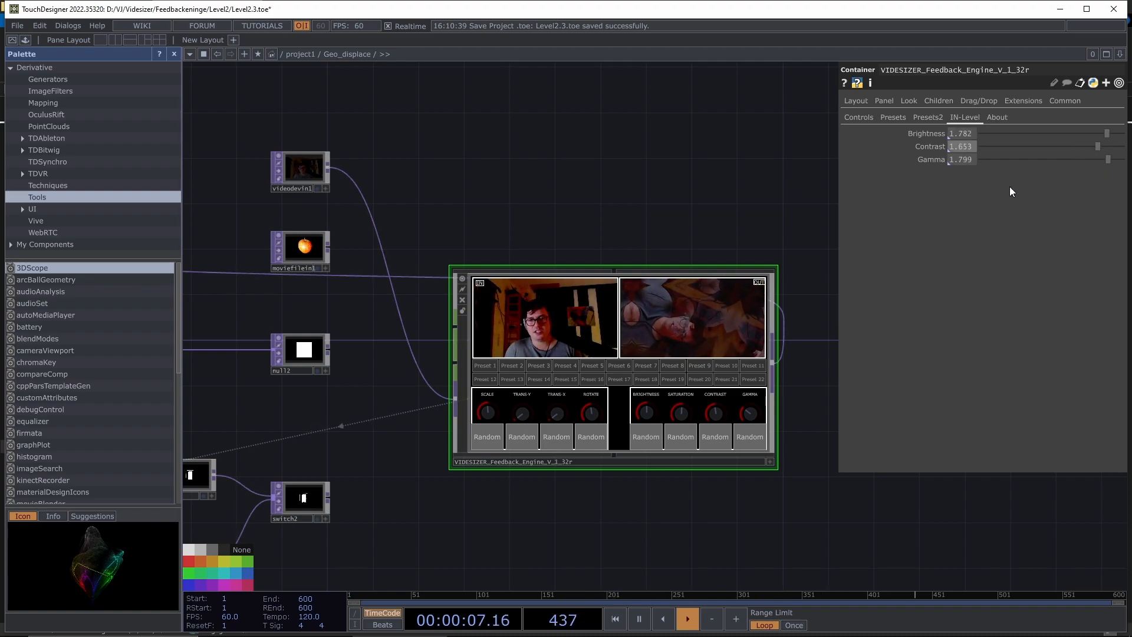
pyautogui.scroll(5, 727, 335)
# - Rewire switch2's rendered white box into the VIDESIZER input, replacing videodevin1
pyautogui.scroll(-5, 668, 311)
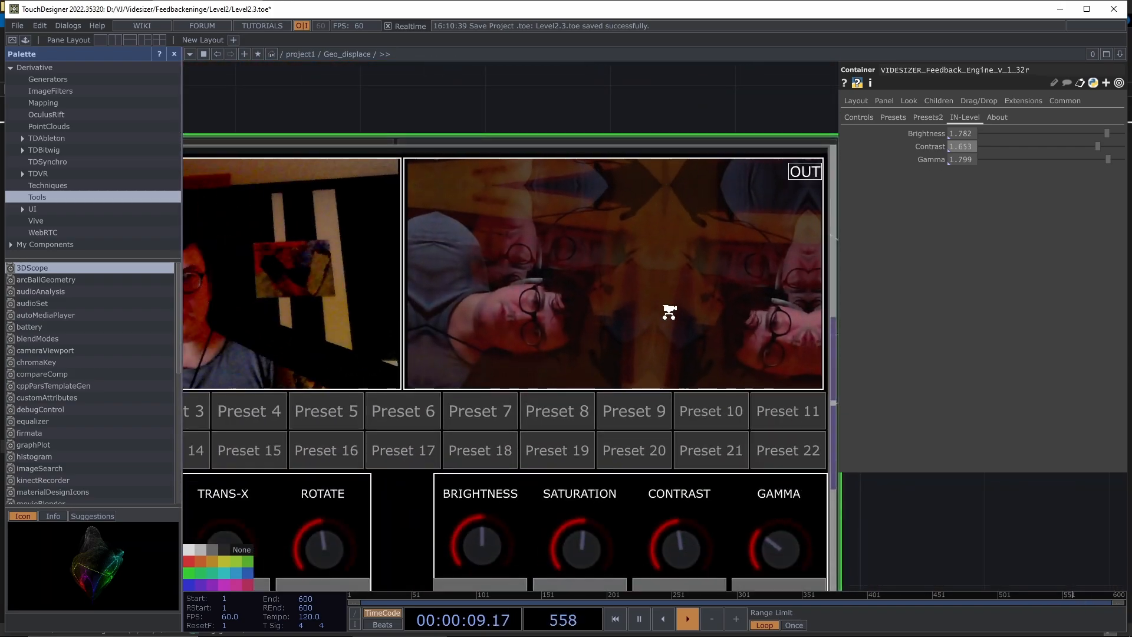
pyautogui.scroll(-3, 669, 310)
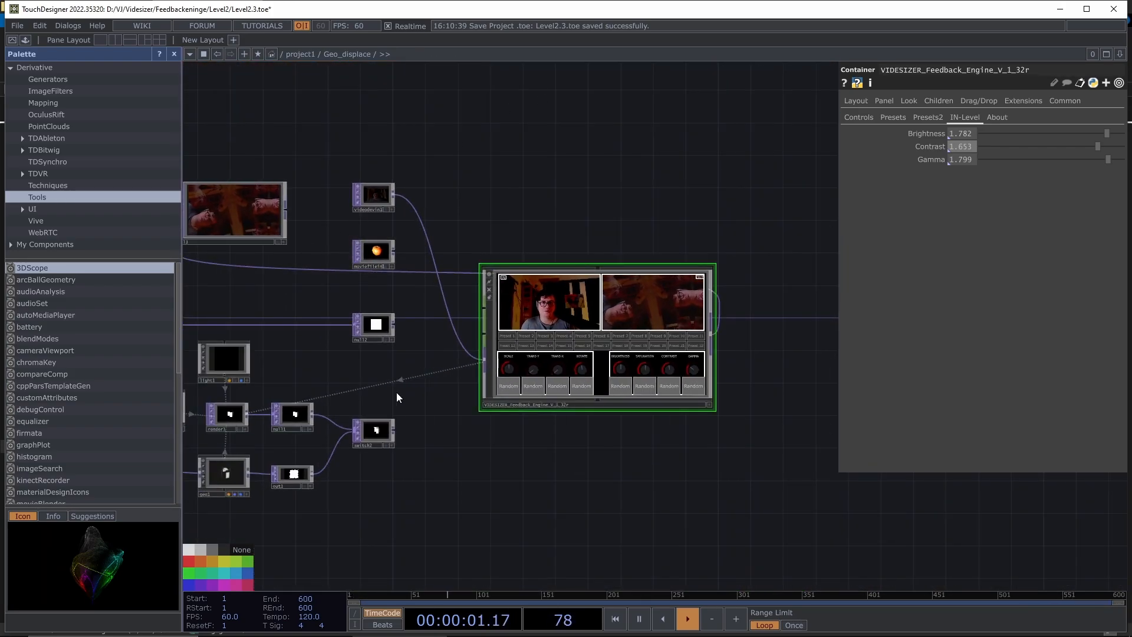
pyautogui.moveTo(394, 430); pyautogui.dragTo(487, 363)
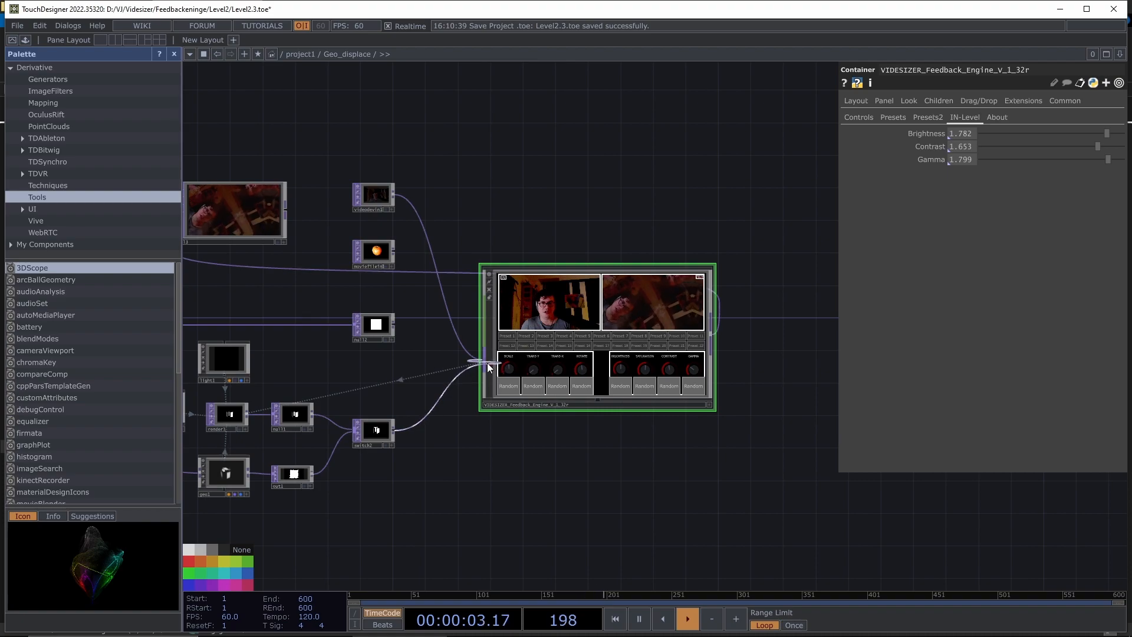
pyautogui.scroll(4, 608, 332)
pyautogui.scroll(-2, 739, 455)
pyautogui.moveTo(824, 480); pyautogui.dragTo(792, 437)
pyautogui.scroll(3, 600, 367)
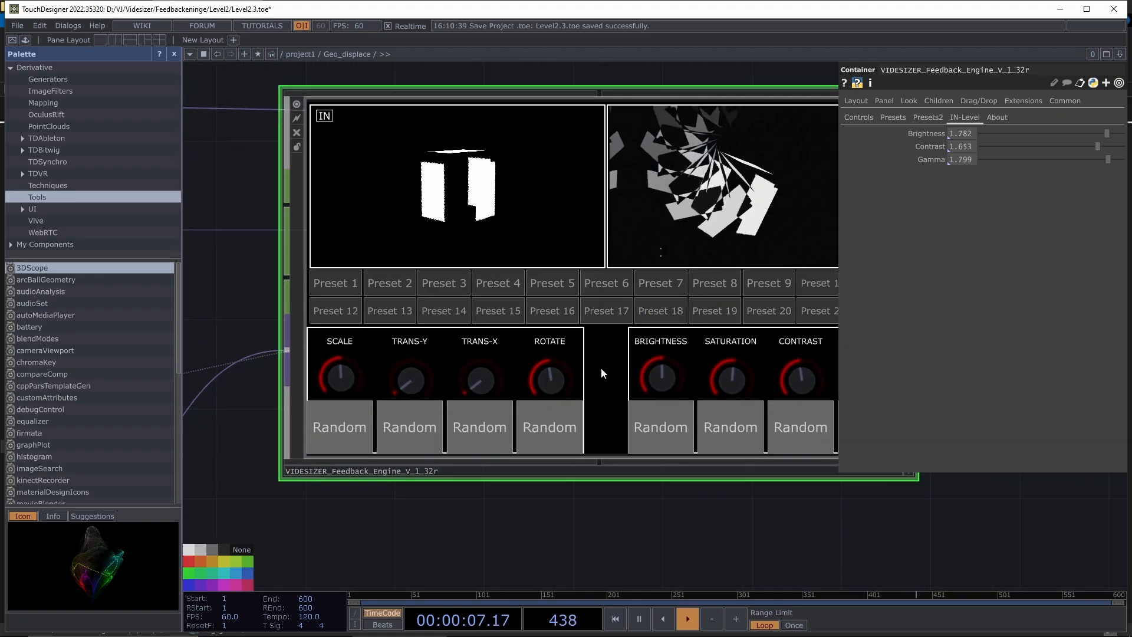
pyautogui.scroll(-6, 600, 367)
pyautogui.moveTo(544, 232); pyautogui.dragTo(586, 243)
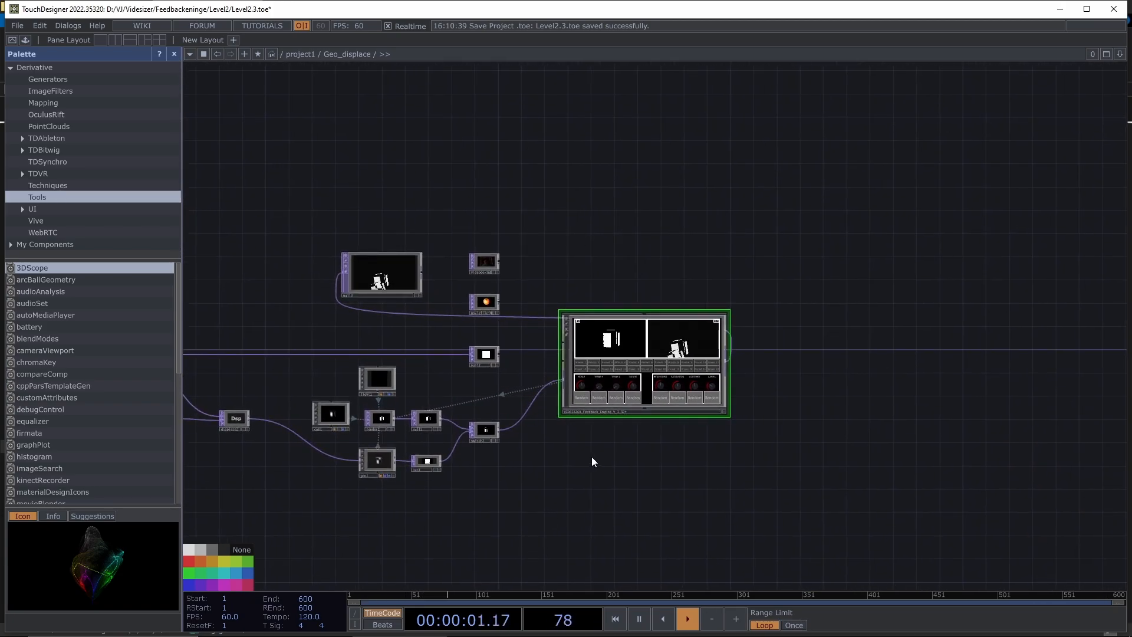
pyautogui.scroll(2, 590, 465)
pyautogui.moveTo(561, 466); pyautogui.dragTo(635, 484)
pyautogui.moveTo(412, 625)
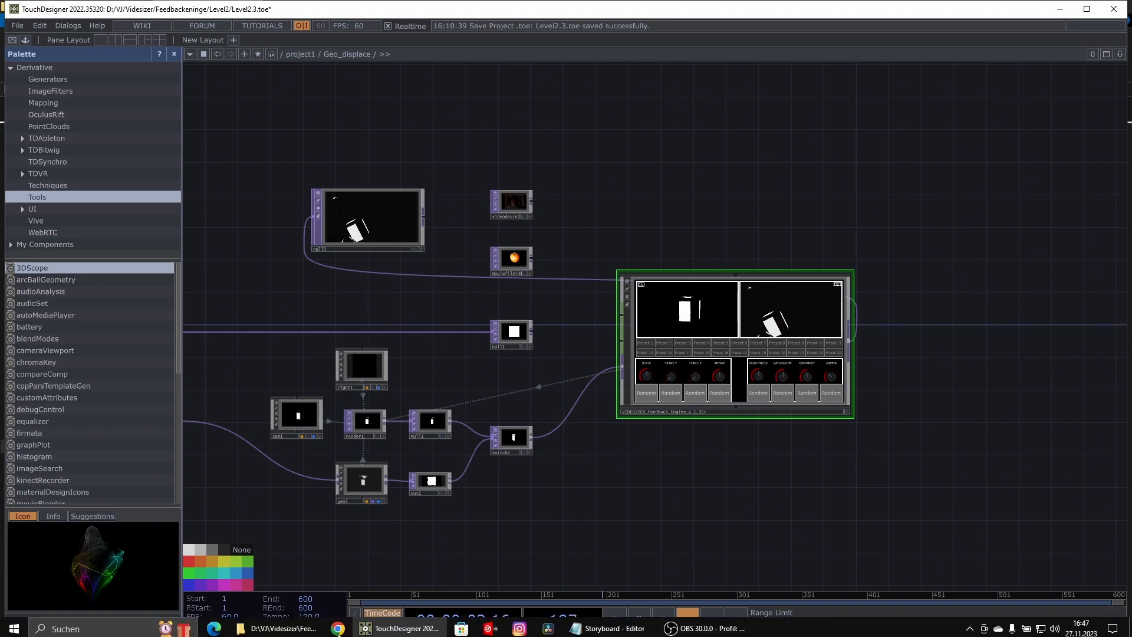
# - Launch Resolume Arena from the recently used apps in Windows search
pyautogui.click(82, 626)
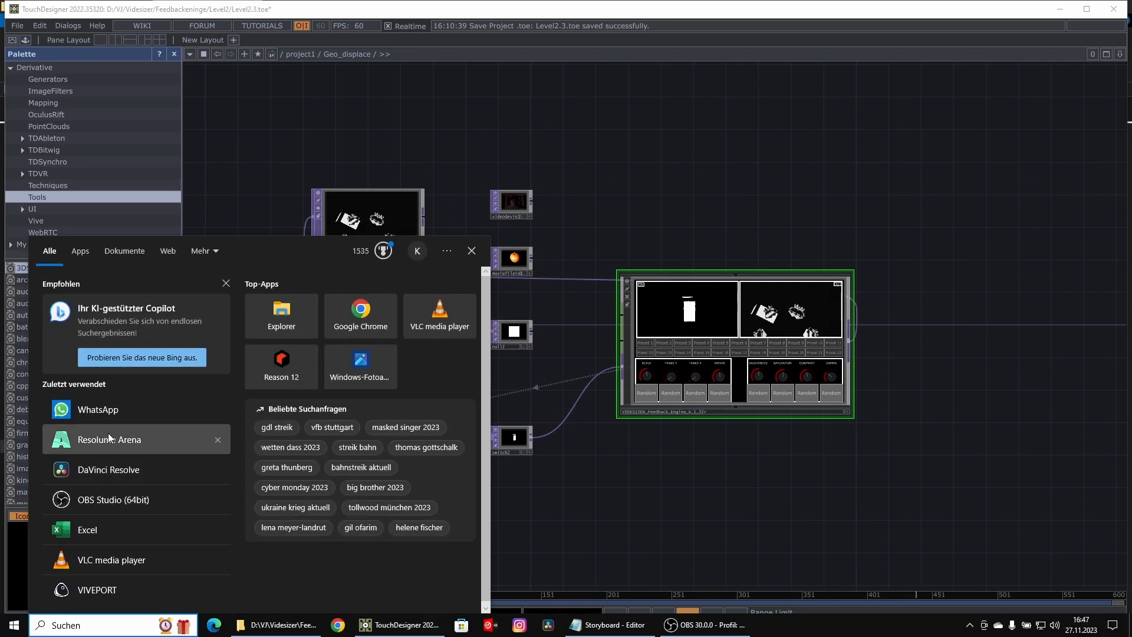
pyautogui.click(108, 434)
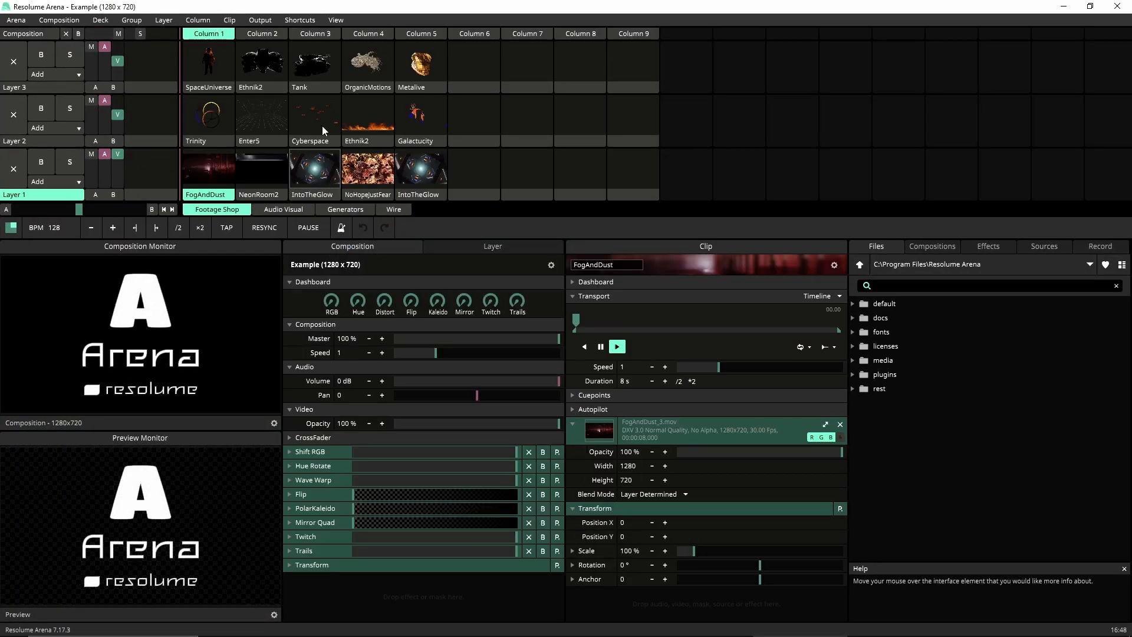
# - Play the Trinity clip in Layer 2, re-enable Spout texture sharing, and return to TouchDesigner
pyautogui.click(213, 115)
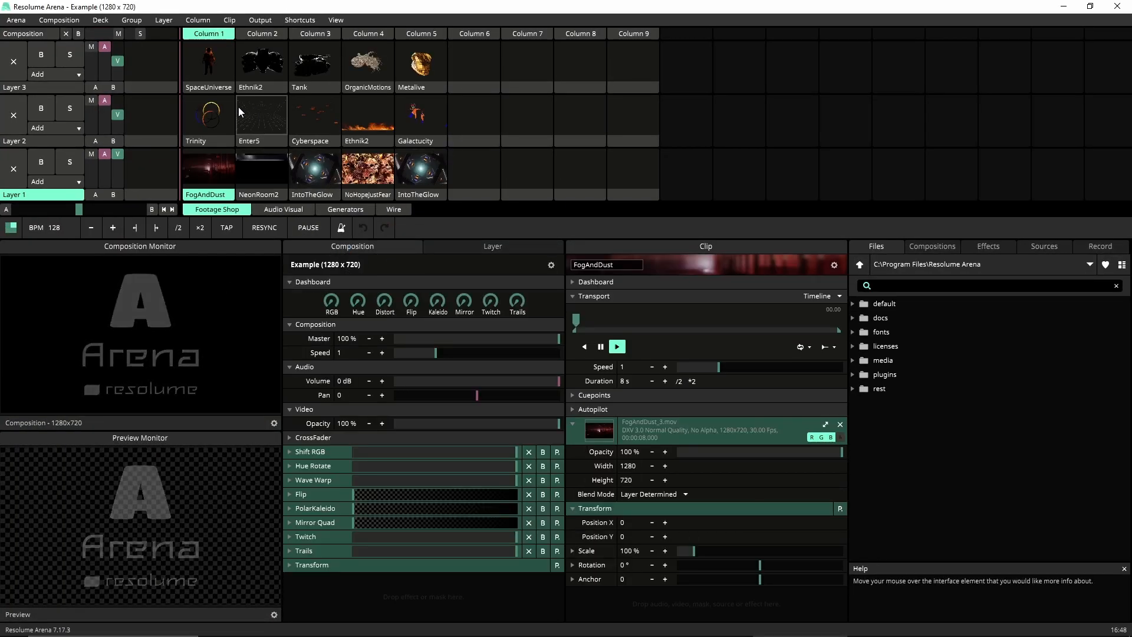
pyautogui.click(260, 20)
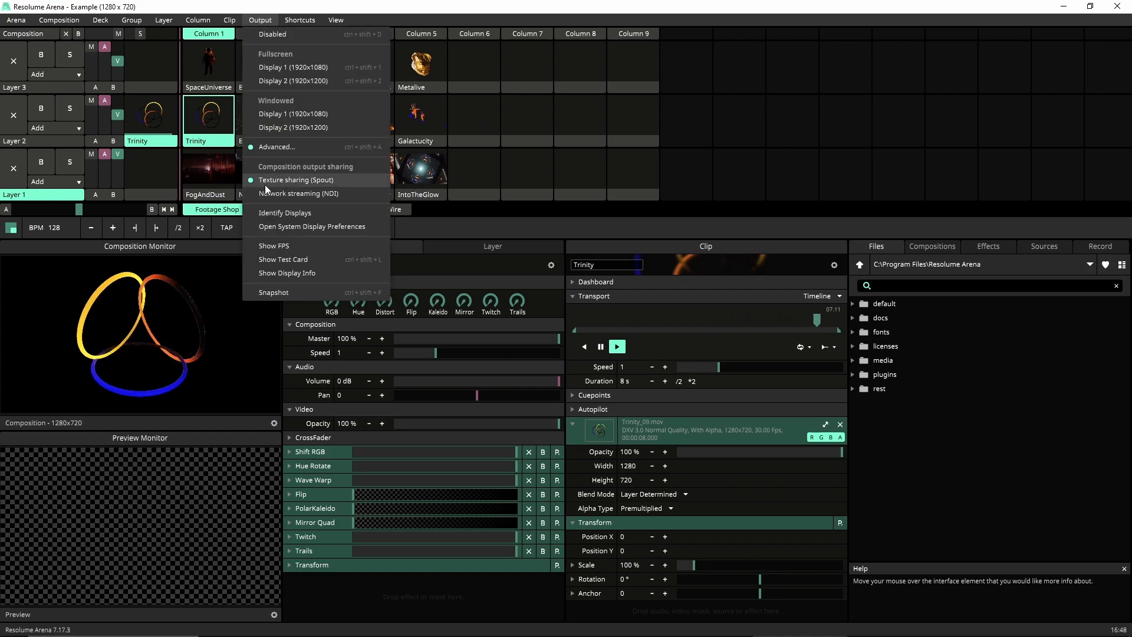
pyautogui.click(338, 178)
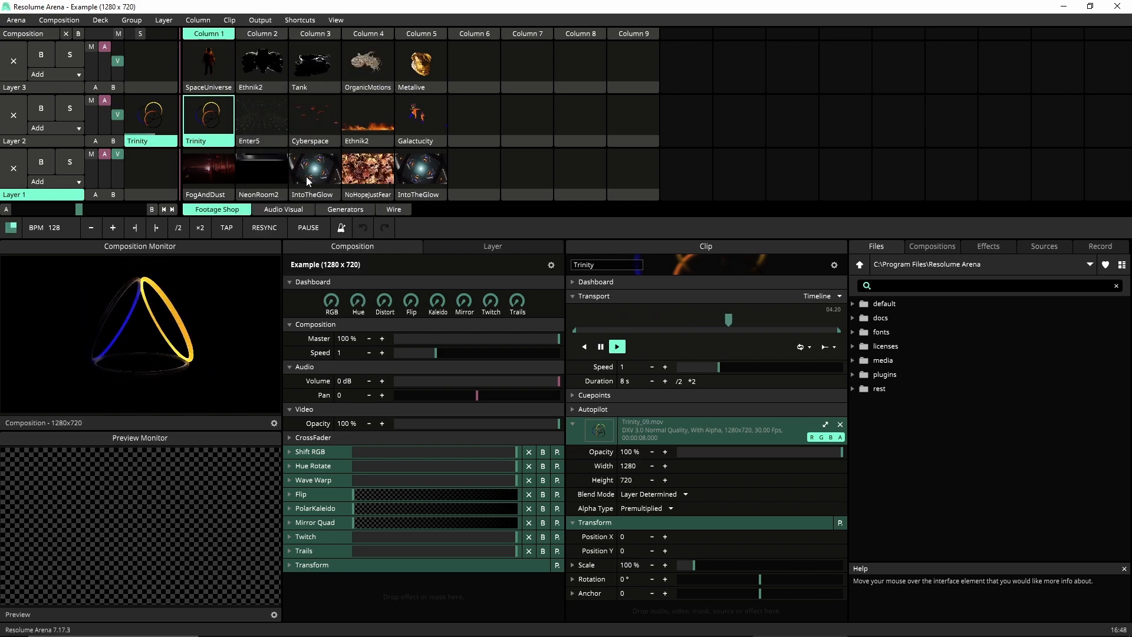
pyautogui.click(260, 20)
pyautogui.click(341, 182)
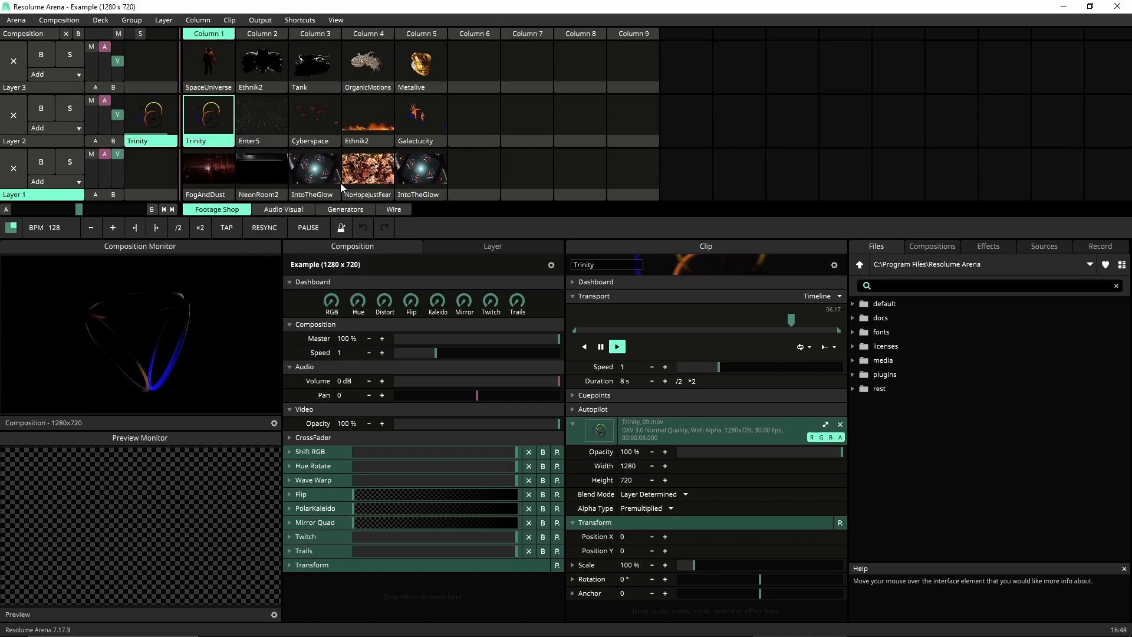
pyautogui.click(260, 20)
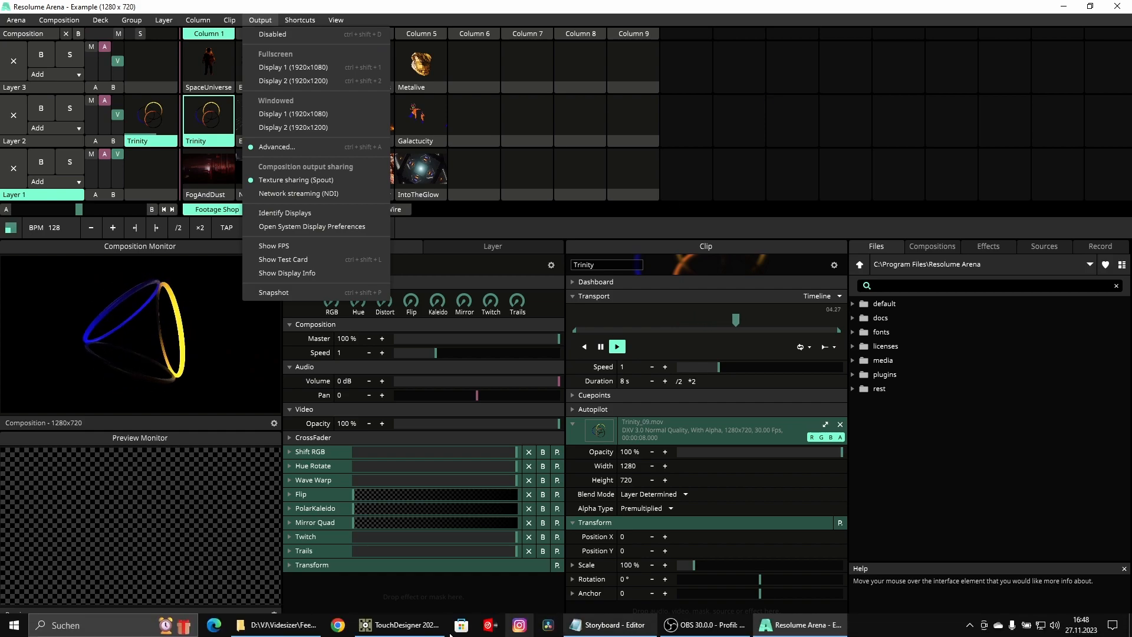
pyautogui.click(396, 626)
# - Add a Syphon Spout In node (syphonspoutin1) to the network
pyautogui.rightClick(488, 98)
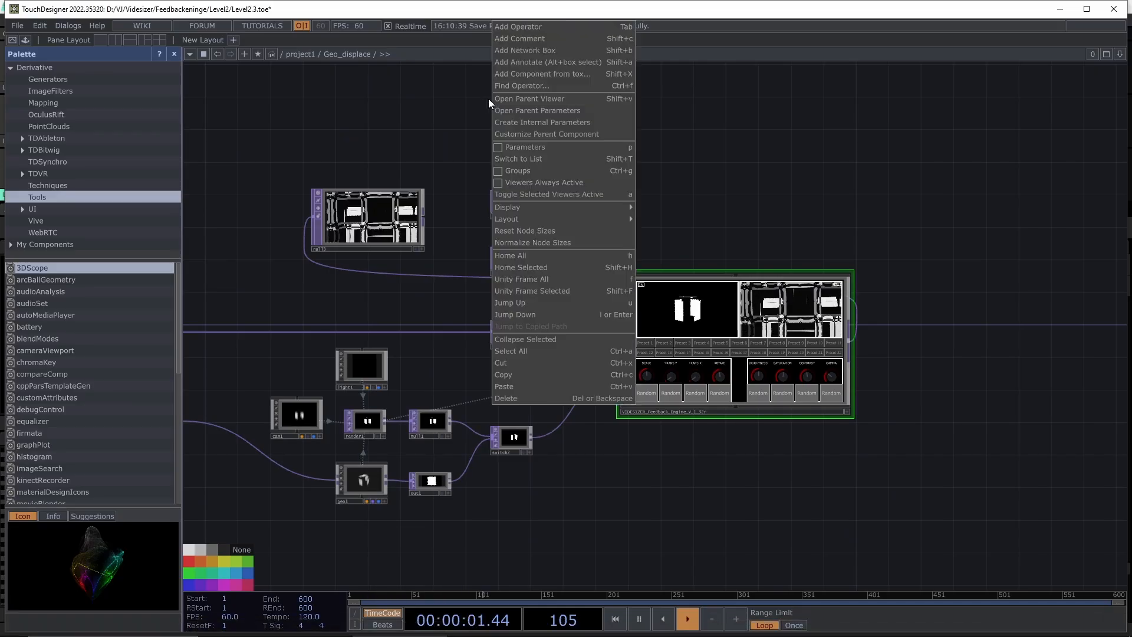
pyautogui.click(527, 27)
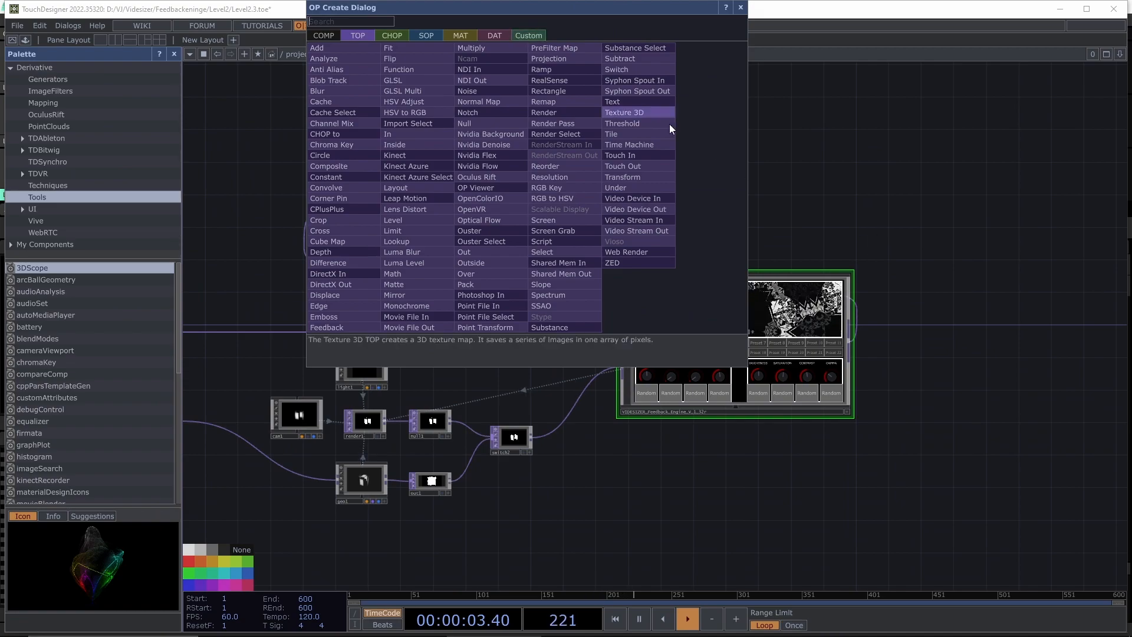
pyautogui.click(650, 80)
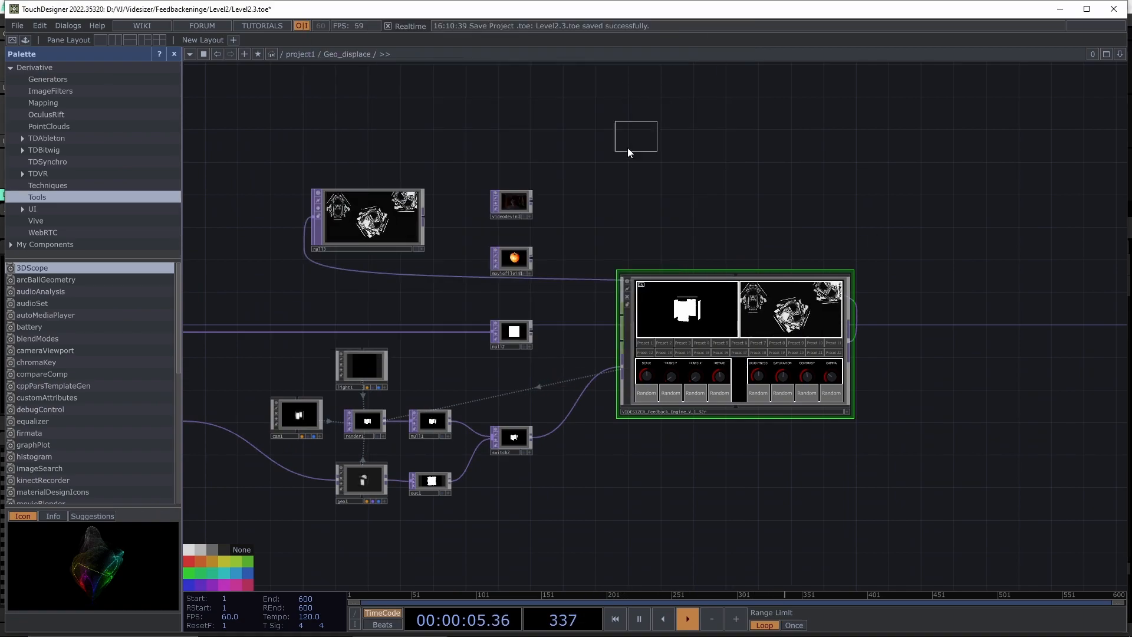
pyautogui.click(516, 142)
pyautogui.scroll(8, 515, 155)
pyautogui.scroll(-4, 505, 139)
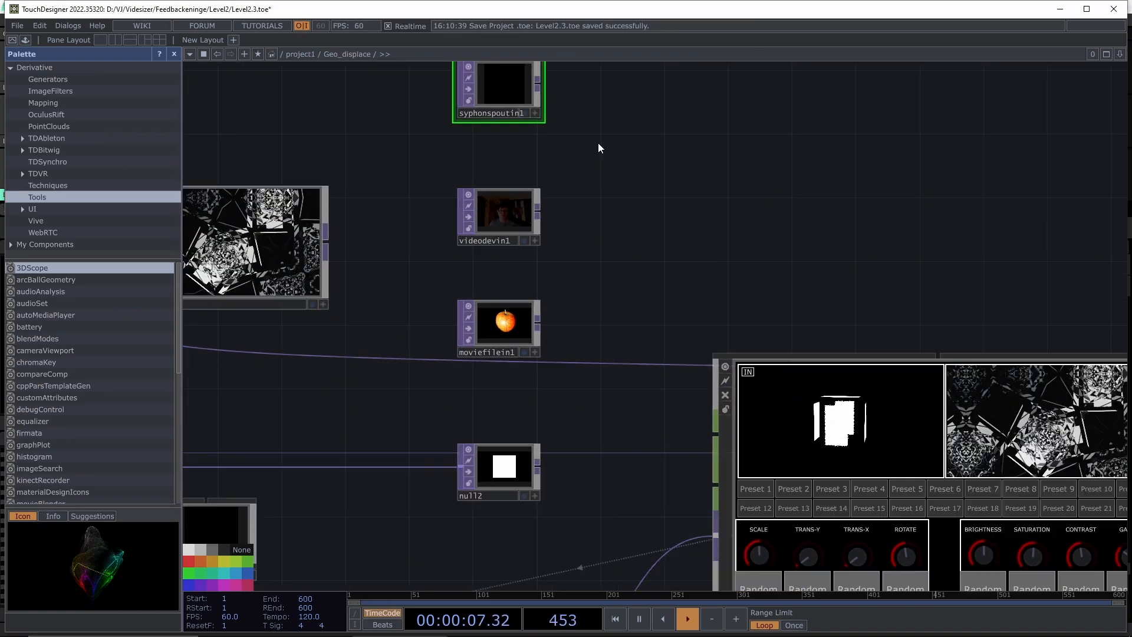
pyautogui.moveTo(597, 143); pyautogui.dragTo(609, 232)
# - Set its Sender Name to Arena - Composition and place it beside videodevin1
pyautogui.press('p')
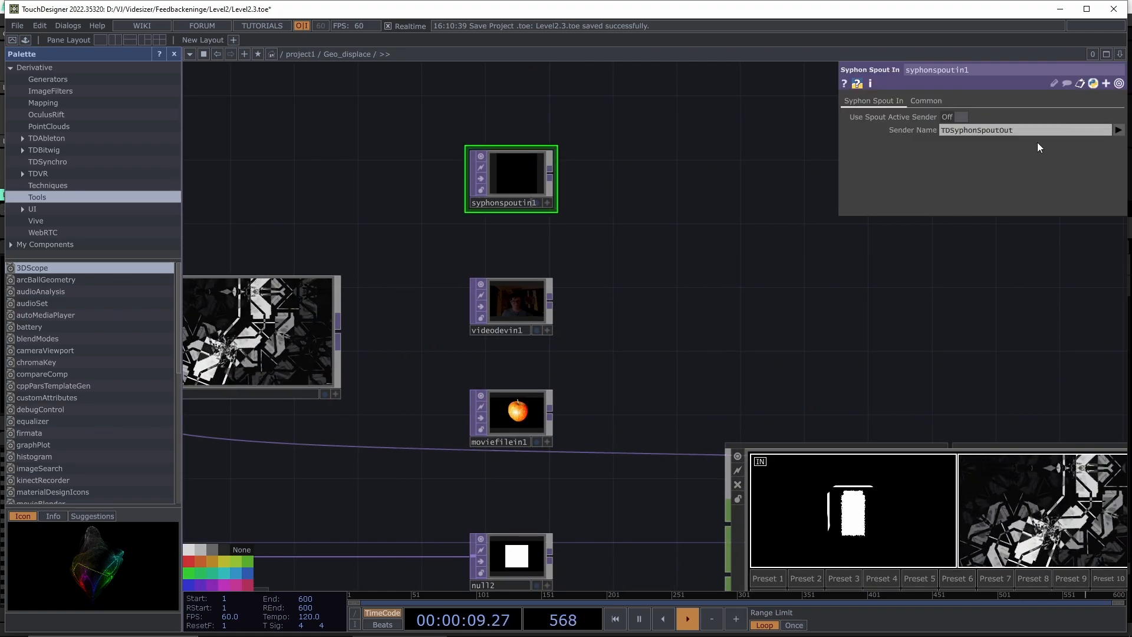
pyautogui.click(1119, 130)
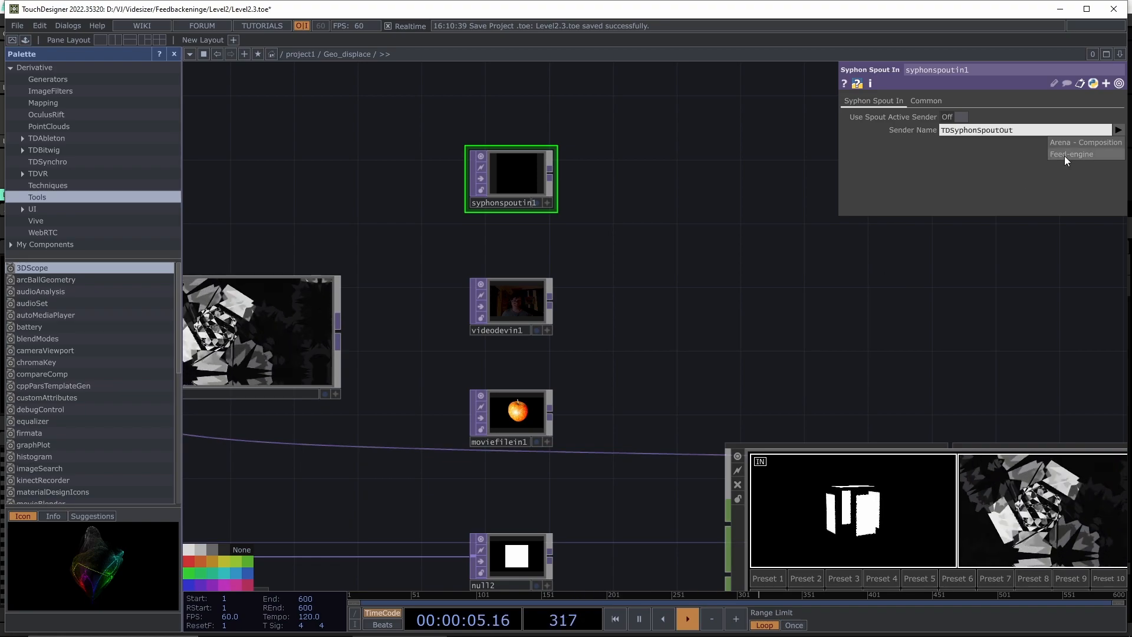
pyautogui.click(1075, 142)
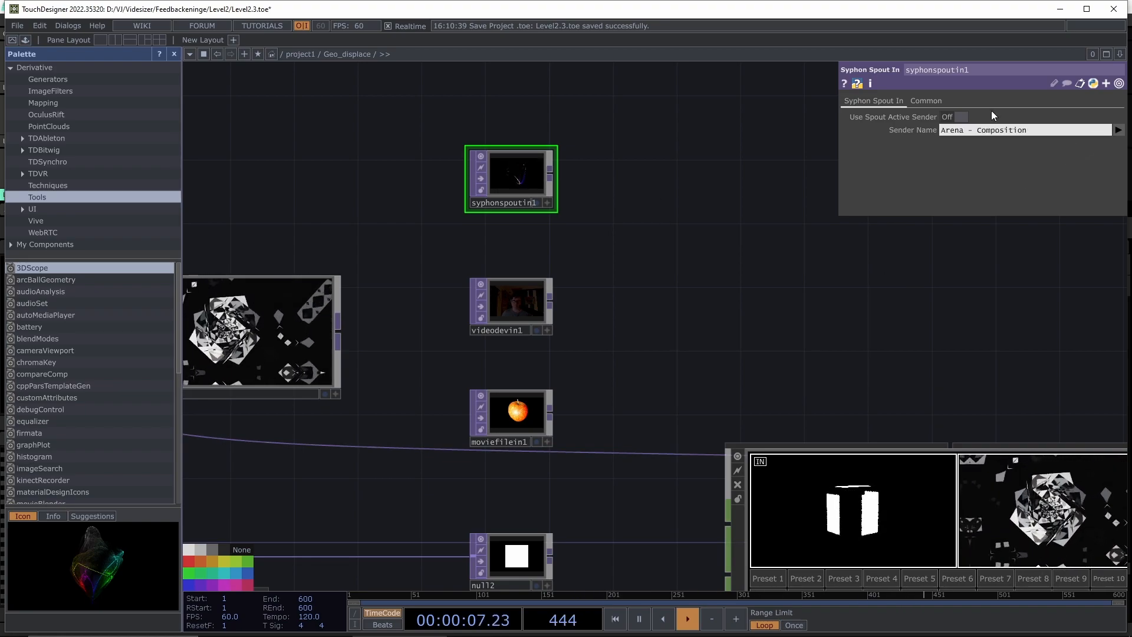
pyautogui.moveTo(540, 175); pyautogui.dragTo(652, 295)
# - Wire syphonspoutin1's output into the VIDESIZER_Feedback_Engine input so Arena's composition feeds the engine
pyautogui.moveTo(674, 515); pyautogui.dragTo(547, 294)
pyautogui.moveTo(536, 79); pyautogui.dragTo(544, 433)
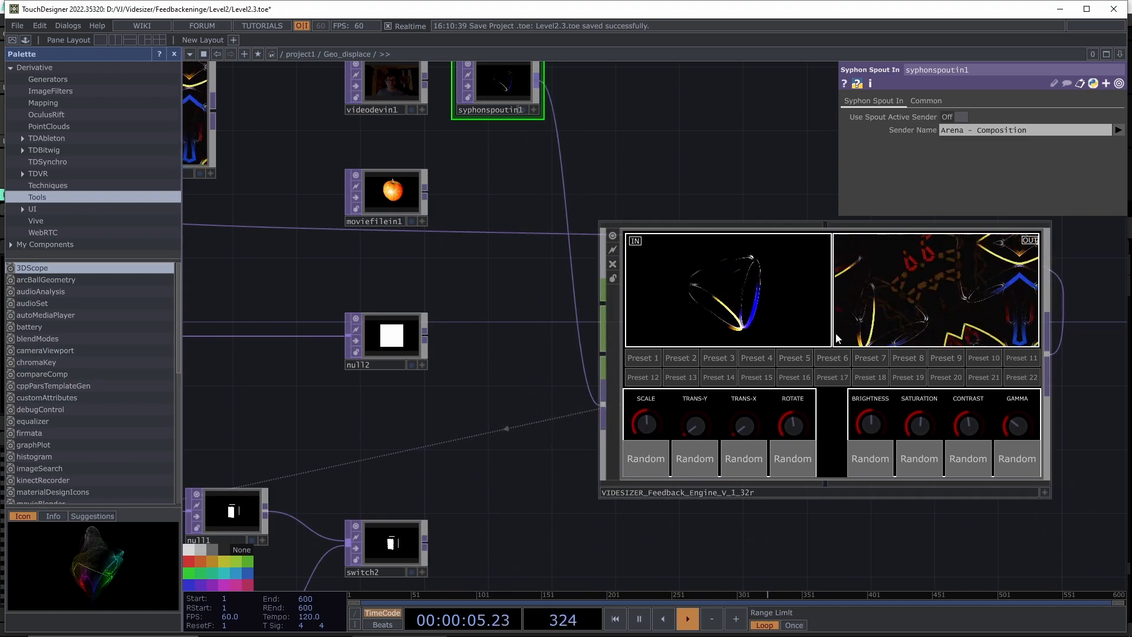
pyautogui.moveTo(879, 529); pyautogui.dragTo(724, 458)
pyautogui.scroll(3, 707, 273)
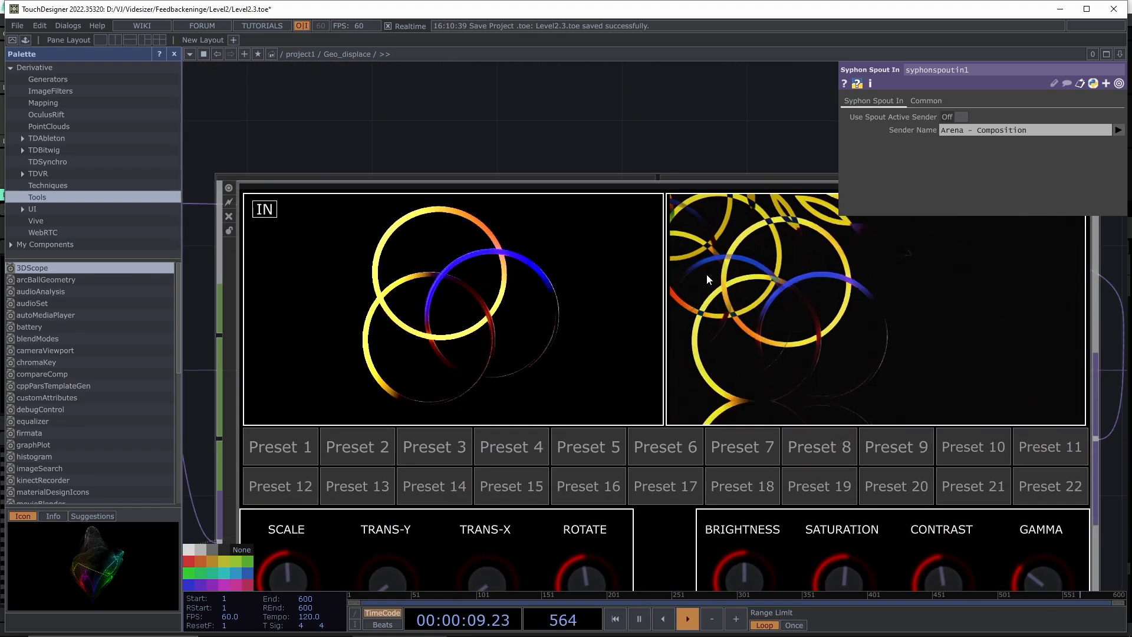
pyautogui.scroll(-1, 706, 274)
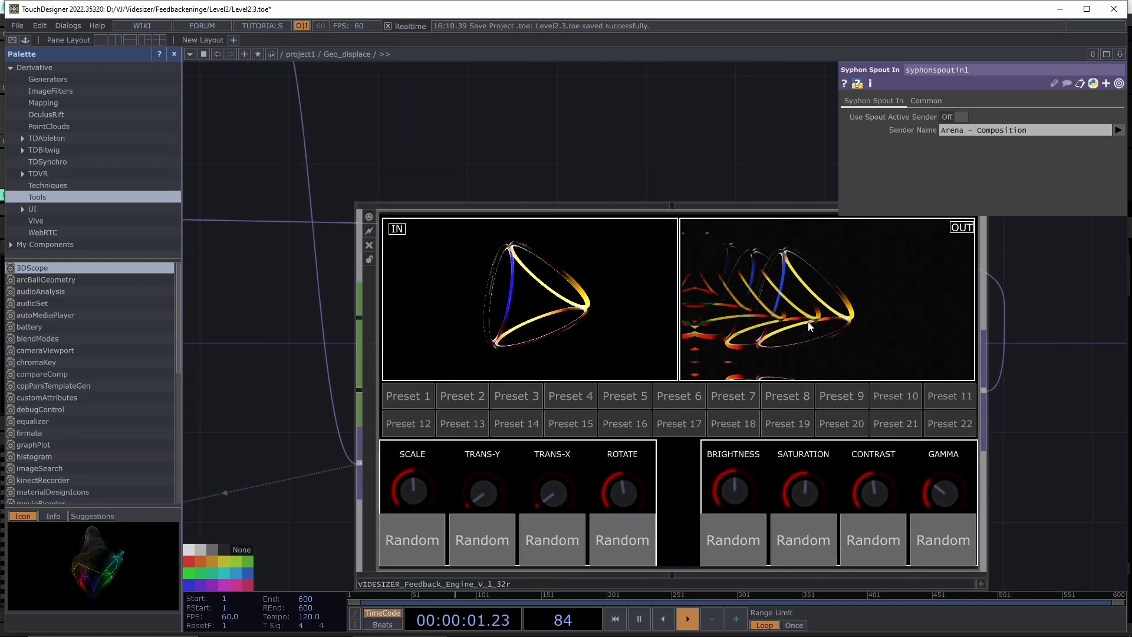
pyautogui.scroll(-2, 773, 316)
pyautogui.scroll(-2, 773, 317)
pyautogui.scroll(1, 772, 316)
pyautogui.scroll(-1, 772, 316)
pyautogui.moveTo(590, 125); pyautogui.dragTo(566, 155)
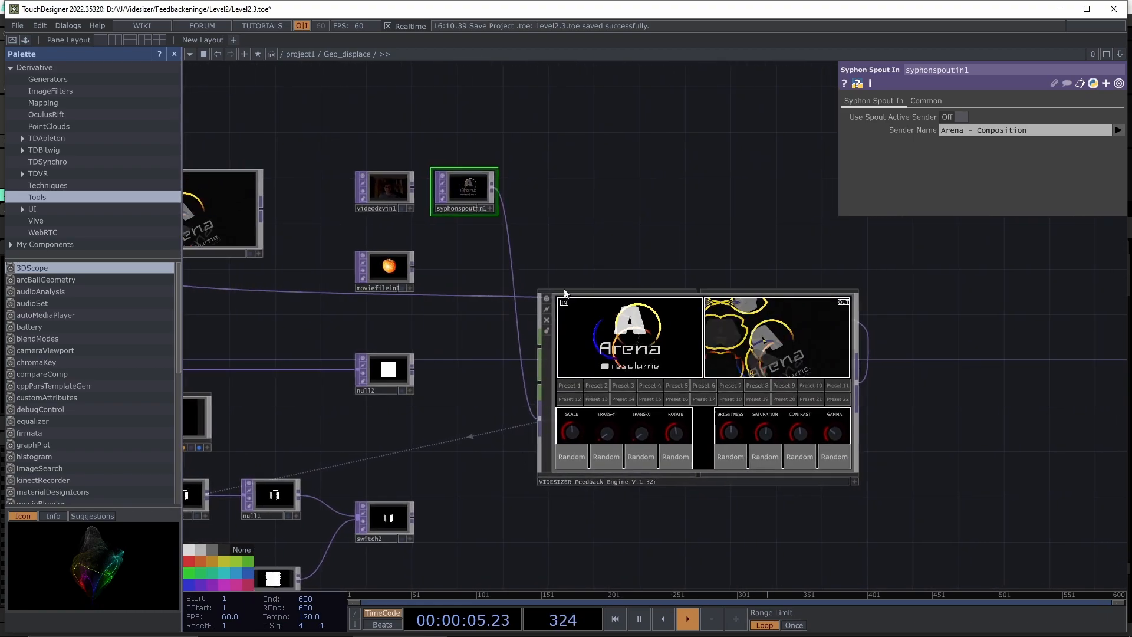
# - In Resolume Arena, raise Layer 2's video opacity to full
pyautogui.moveTo(584, 636)
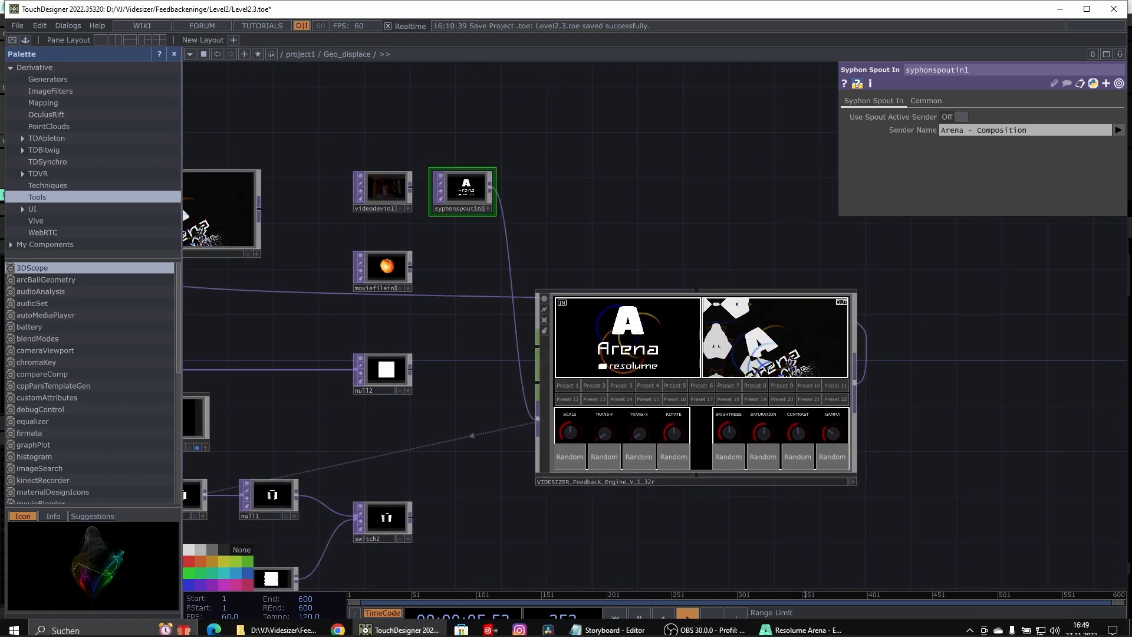
pyautogui.click(797, 629)
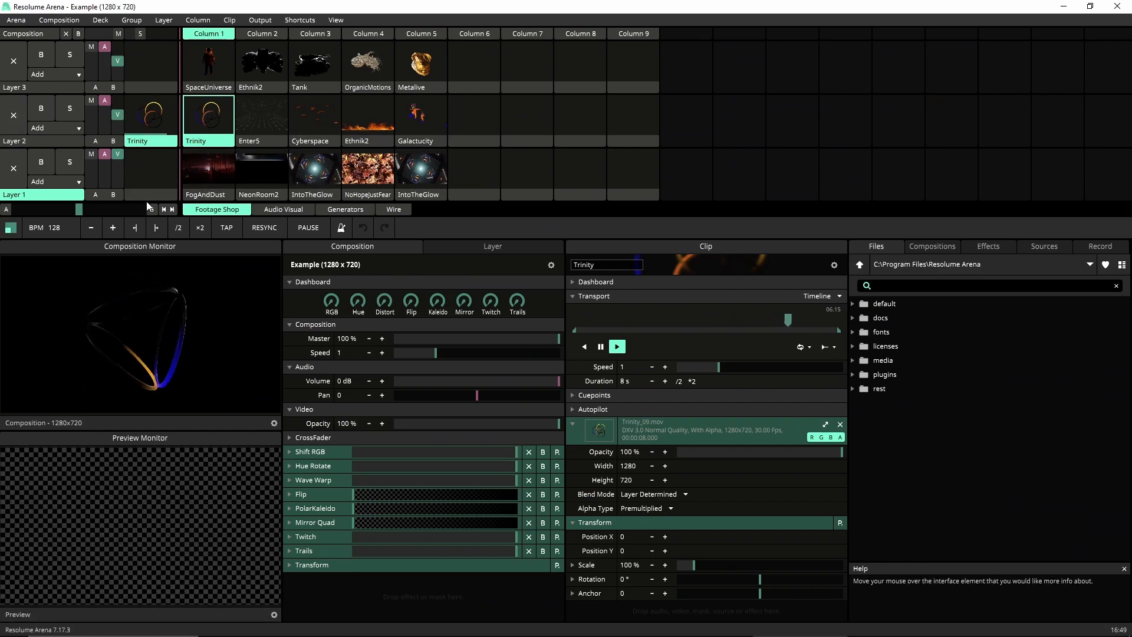
pyautogui.moveTo(115, 110); pyautogui.dragTo(118, 99)
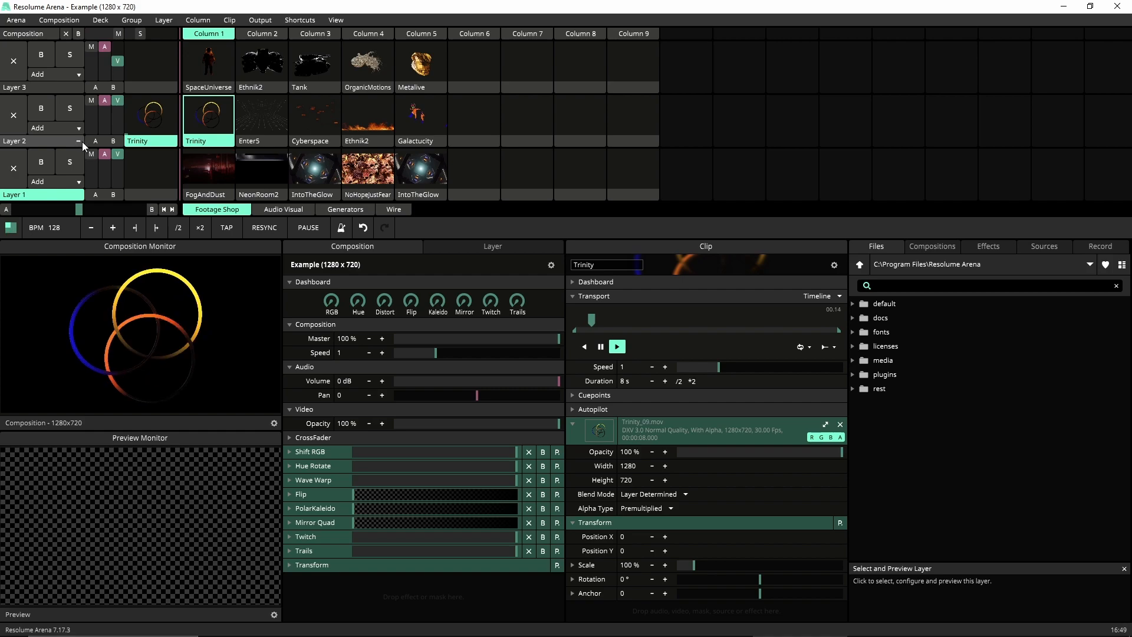
# - Load the Feed-engine Spout source into Layer 1, Column 6, play it, and fit it to 1280×720
pyautogui.click(1045, 246)
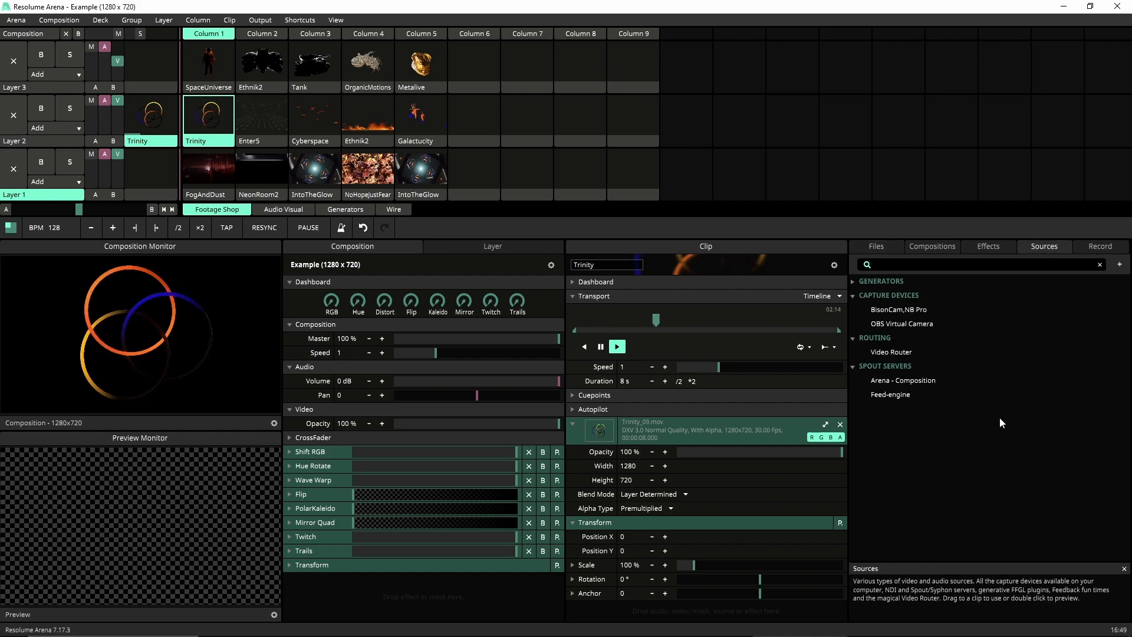
pyautogui.moveTo(915, 397); pyautogui.dragTo(475, 188)
pyautogui.click(474, 177)
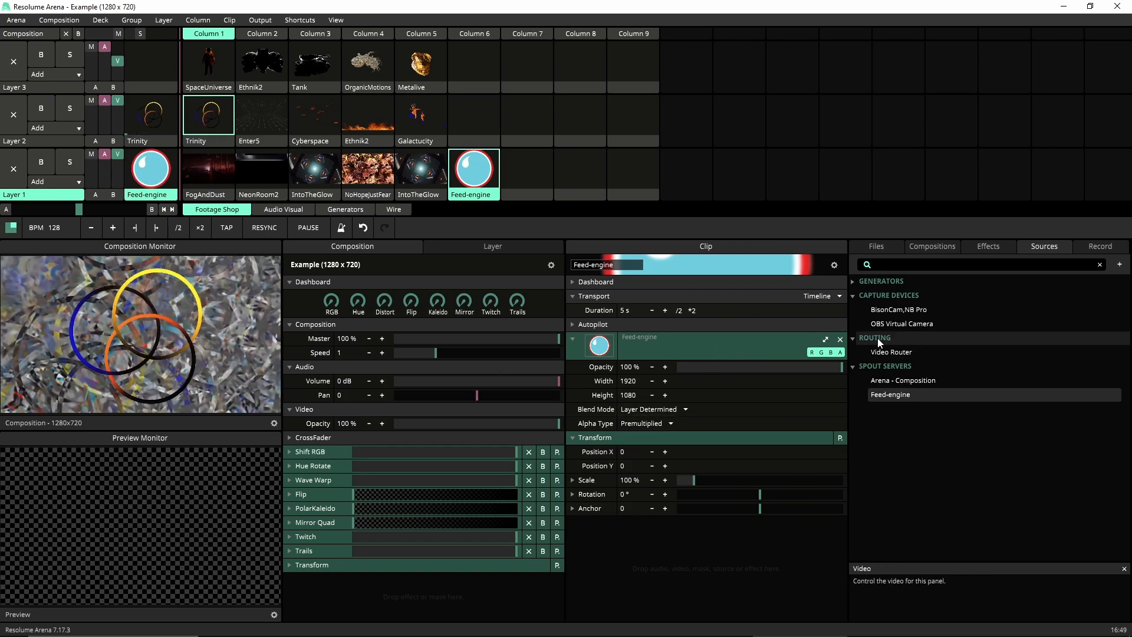
pyautogui.click(826, 339)
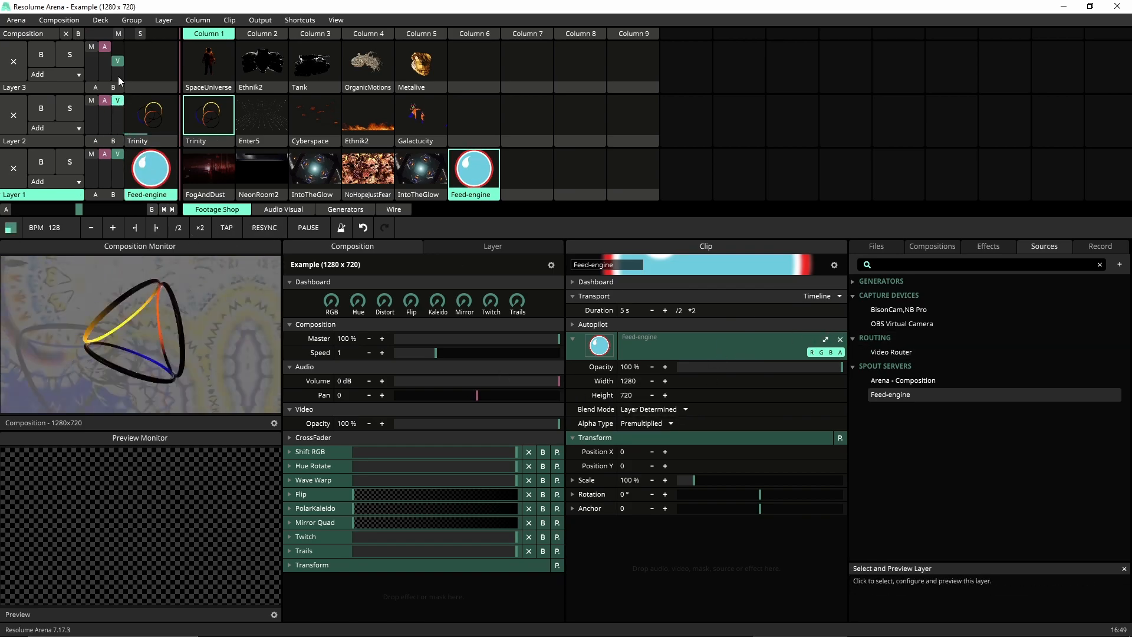
# - Set Layer 1's blend mode to Subtract after trying Noisy and testing both layers' opacity
pyautogui.click(59, 182)
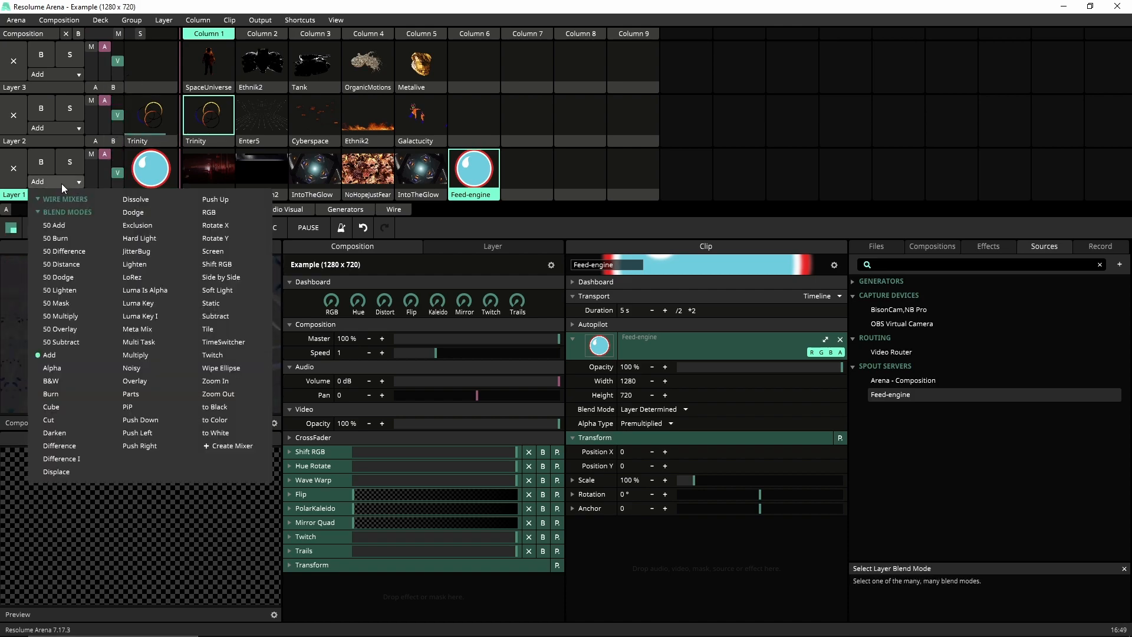
pyautogui.click(151, 367)
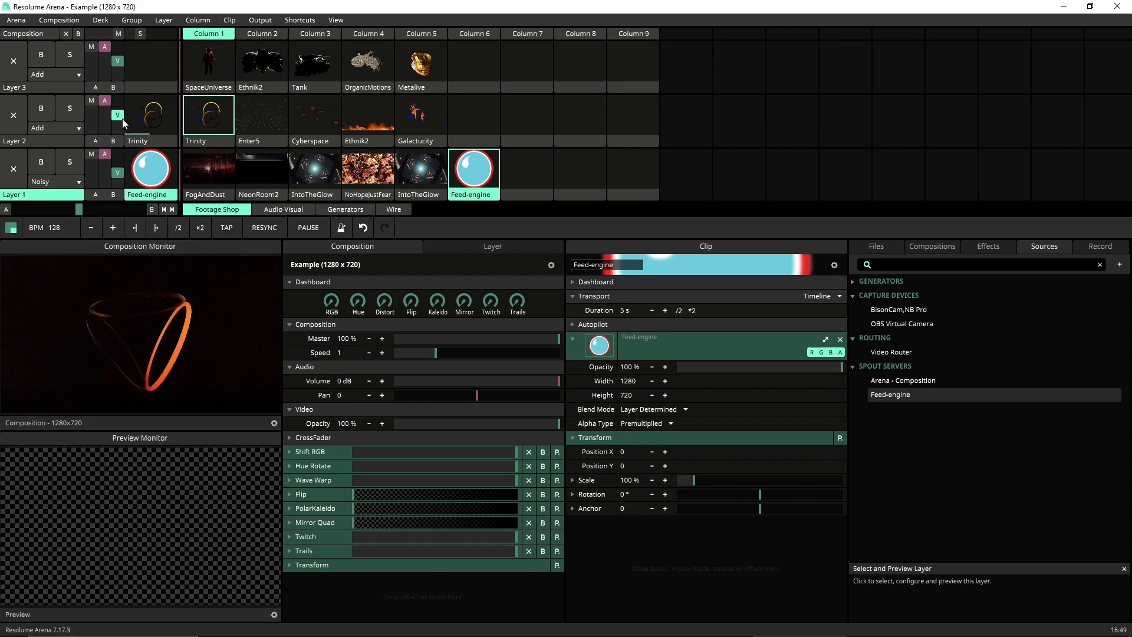
pyautogui.moveTo(113, 172)
pyautogui.mouseDown()
pyautogui.moveTo(120, 140)
pyautogui.moveTo(118, 169)
pyautogui.mouseUp()
pyautogui.moveTo(118, 115)
pyautogui.mouseDown()
pyautogui.moveTo(119, 131)
pyautogui.moveTo(119, 114)
pyautogui.mouseUp()
pyautogui.moveTo(121, 164); pyautogui.dragTo(120, 167)
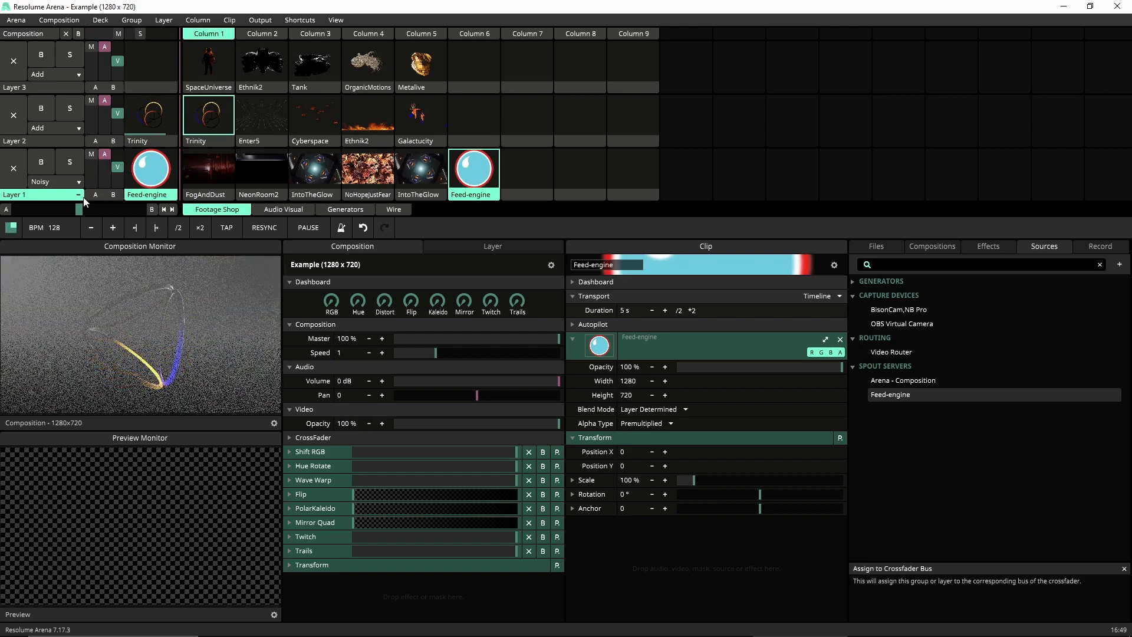
pyautogui.click(76, 182)
pyautogui.click(203, 384)
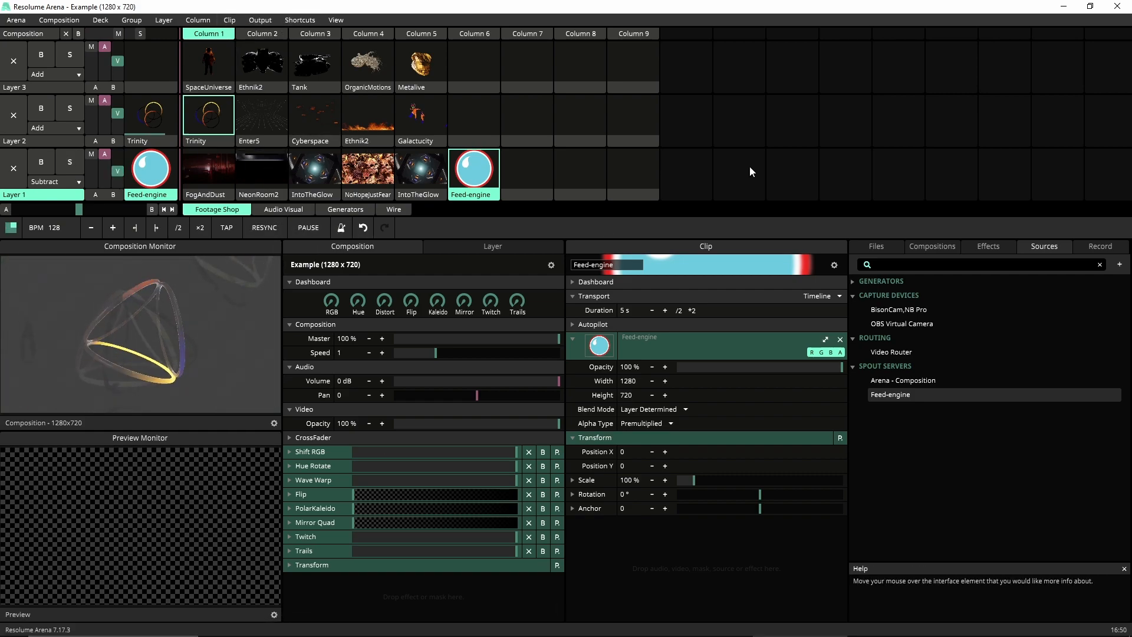
# - Turn on NDI network streaming of the composition, then return to TouchDesigner
pyautogui.click(259, 20)
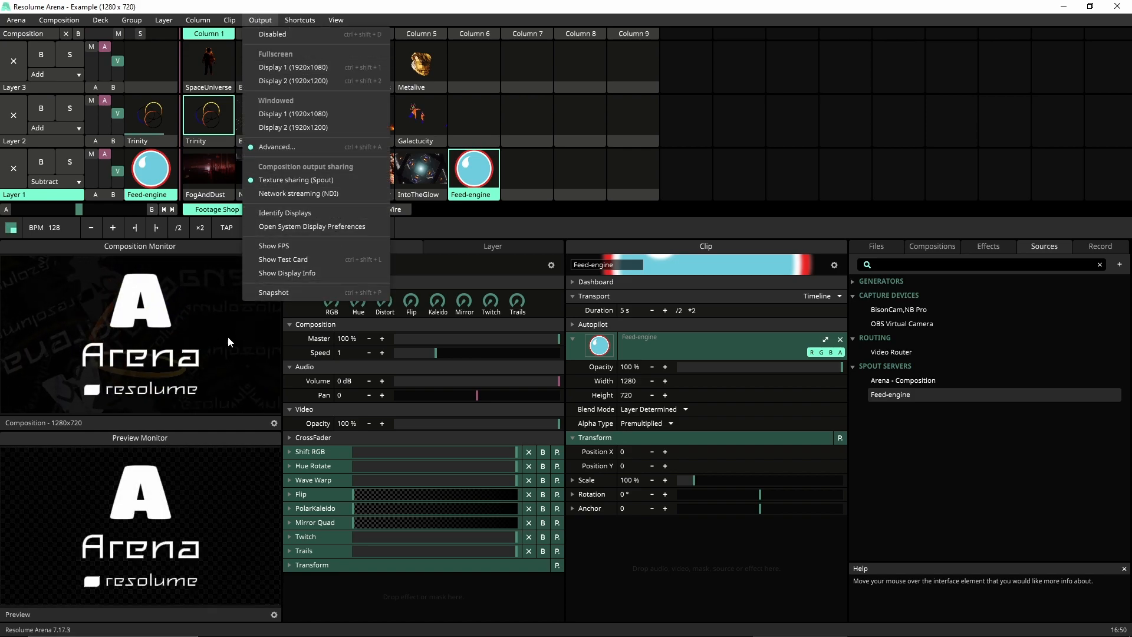
pyautogui.click(295, 196)
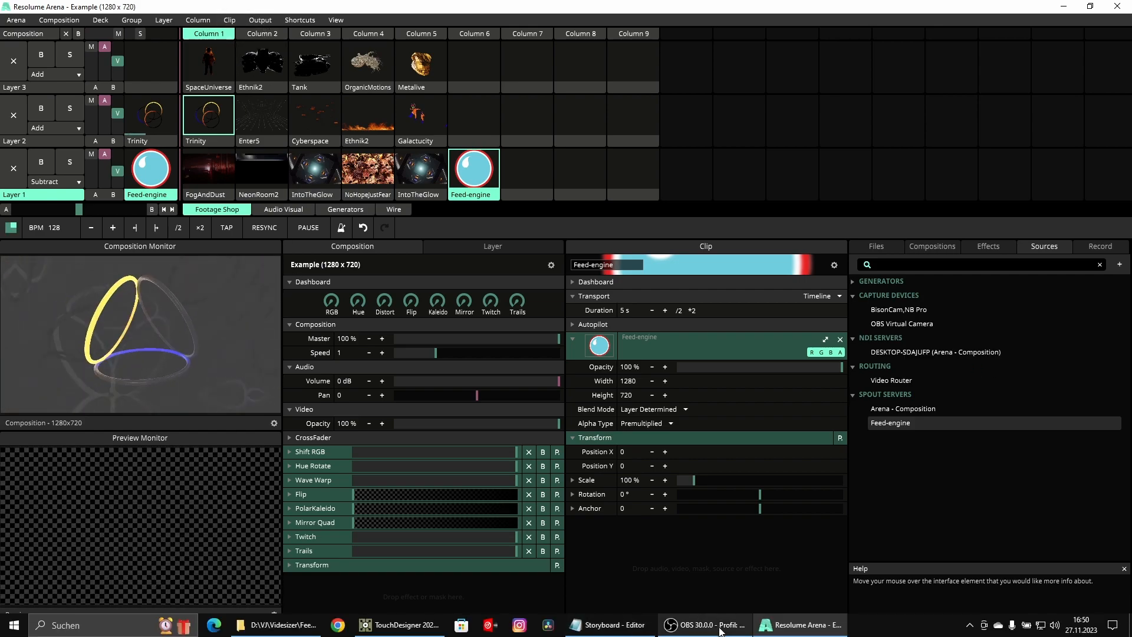
pyautogui.click(399, 626)
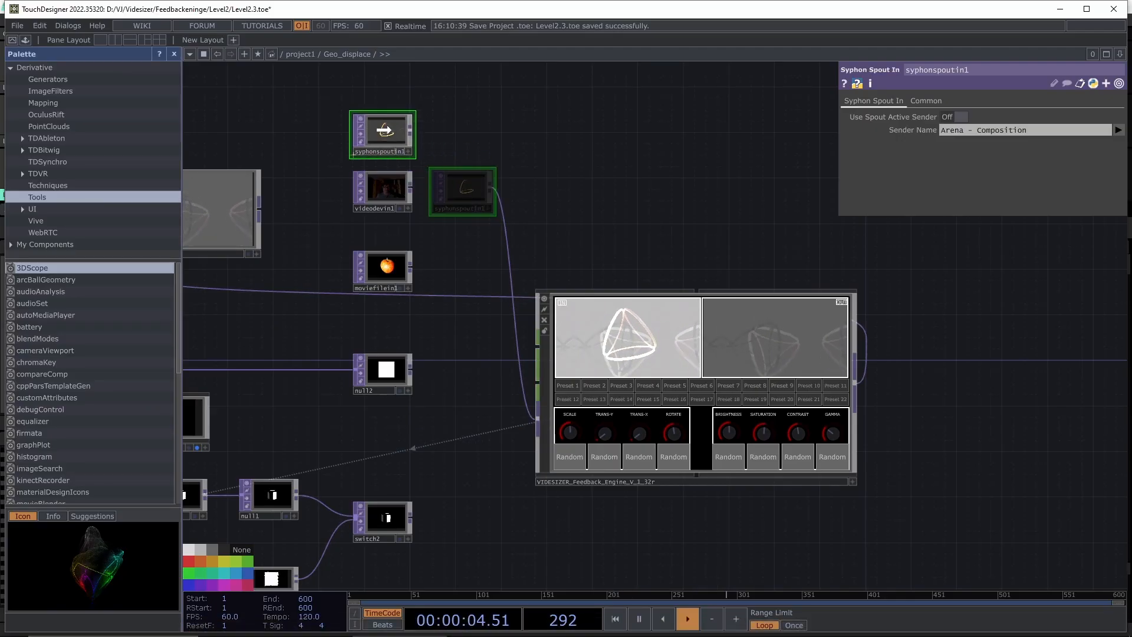
# - Move the Spout input node aside and add an NDI In operator above it
pyautogui.moveTo(388, 112); pyautogui.dragTo(388, 112)
pyautogui.moveTo(575, 115); pyautogui.dragTo(534, 398)
pyautogui.rightClick(383, 291)
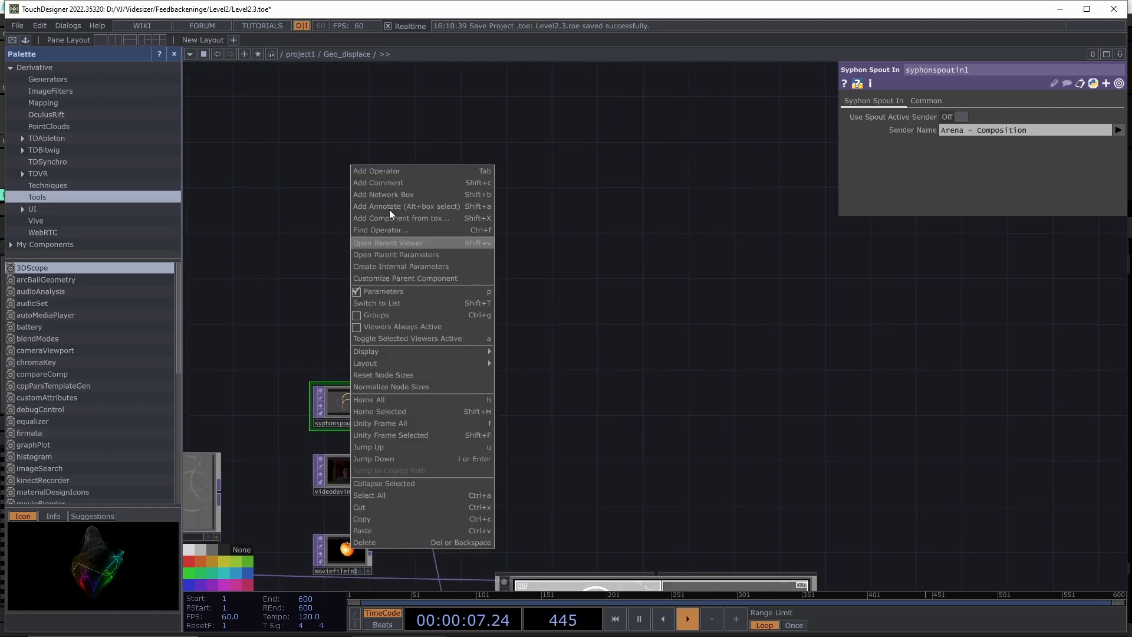
pyautogui.click(393, 171)
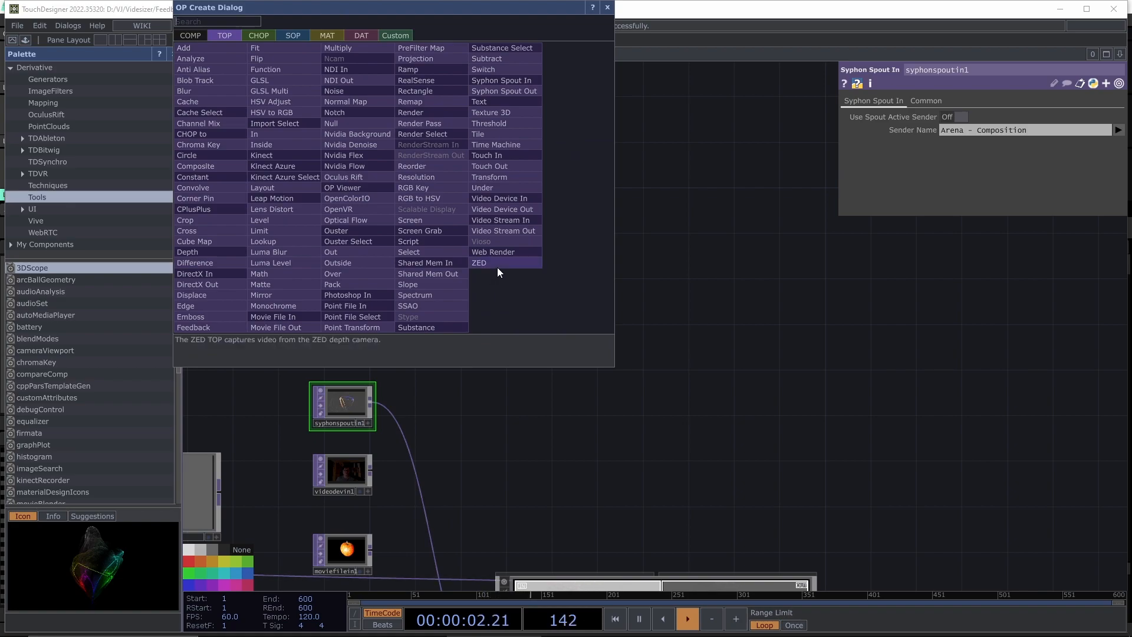
pyautogui.write('nd')
pyautogui.click(339, 69)
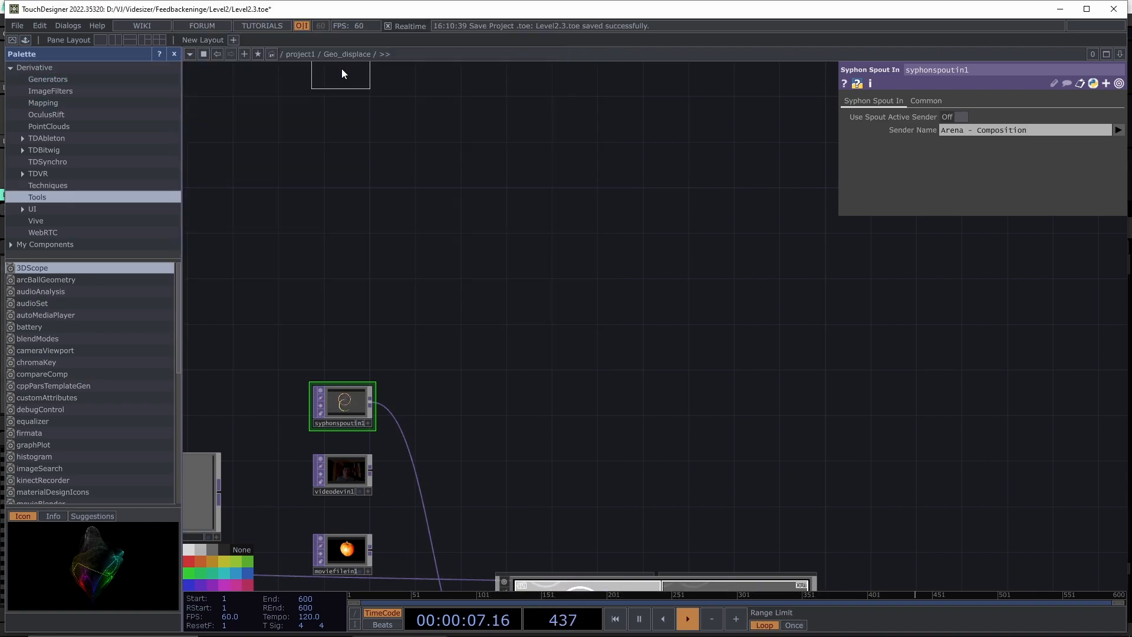
pyautogui.click(340, 334)
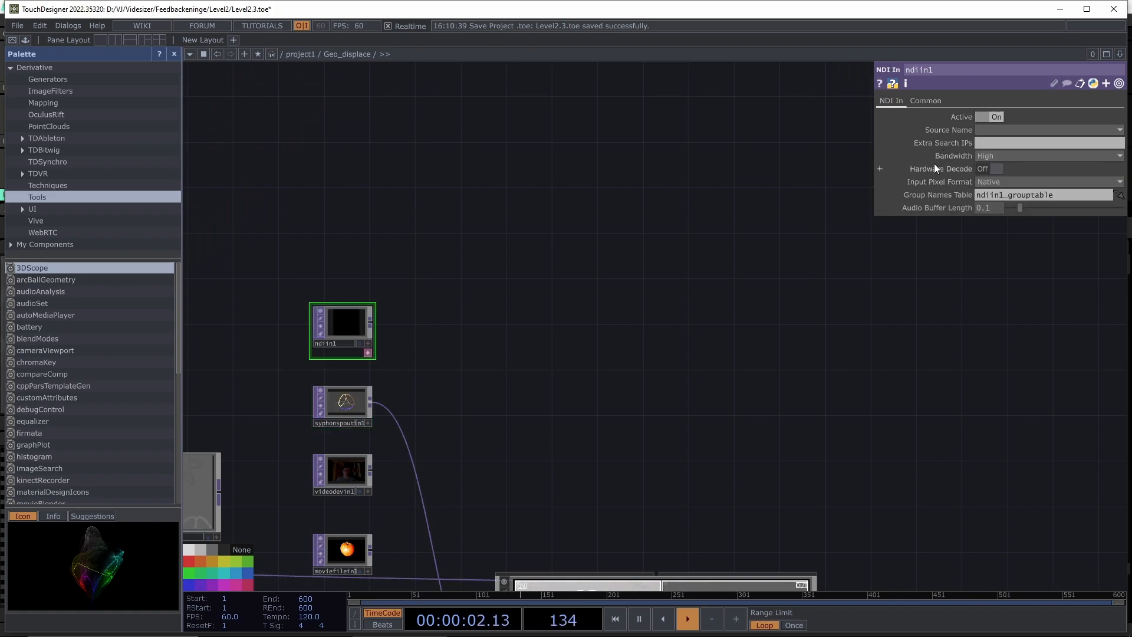
# - Set ndiin1 to receive Arena - Composition and wire it into the VIDESIZER engine's input
pyautogui.click(1050, 130)
pyautogui.click(1092, 155)
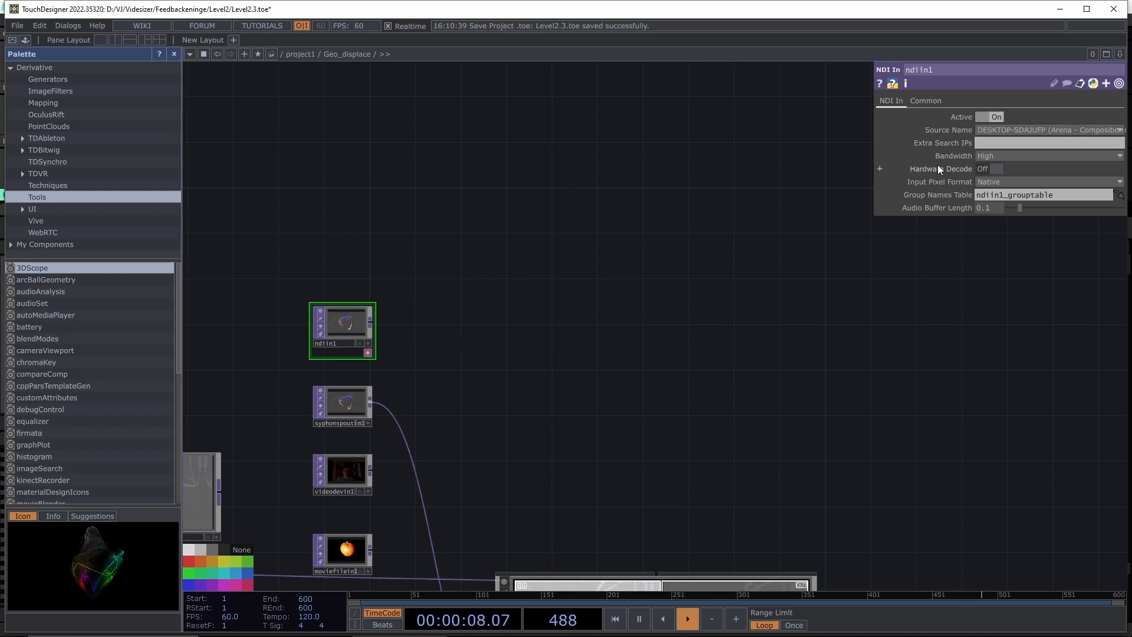
pyautogui.scroll(5, 413, 322)
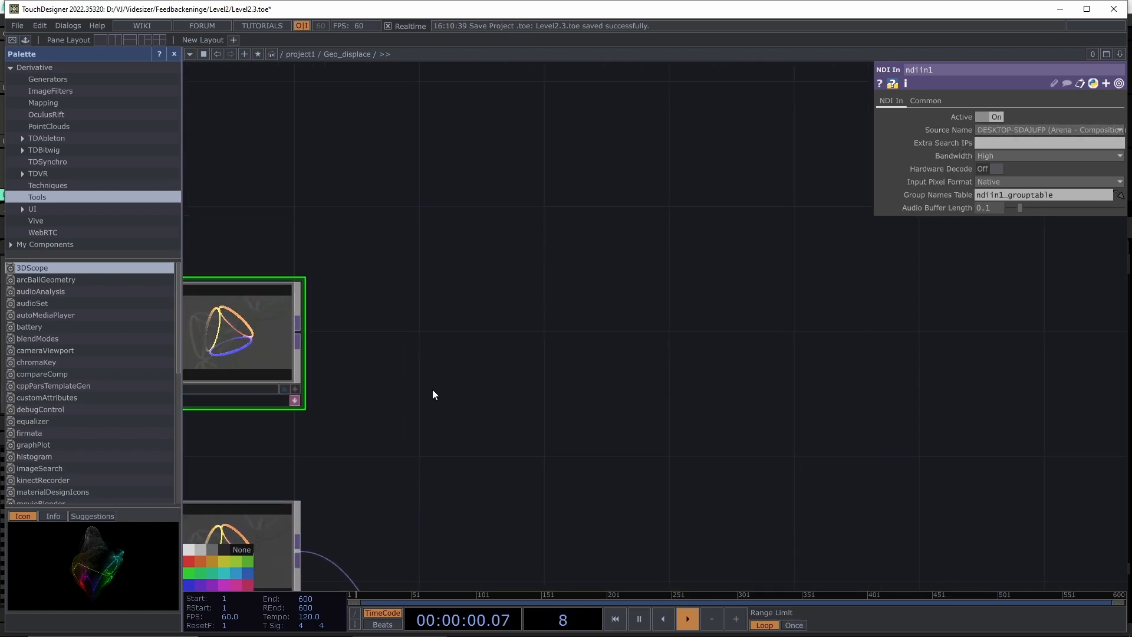
pyautogui.scroll(3, 443, 296)
pyautogui.scroll(-3, 519, 342)
pyautogui.moveTo(575, 380); pyautogui.dragTo(536, 331)
pyautogui.scroll(-3, 536, 331)
pyautogui.moveTo(489, 264); pyautogui.dragTo(559, 498)
pyautogui.moveTo(706, 367); pyautogui.dragTo(527, 116)
pyautogui.moveTo(598, 522); pyautogui.dragTo(578, 490)
pyautogui.moveTo(586, 330); pyautogui.dragTo(440, 67)
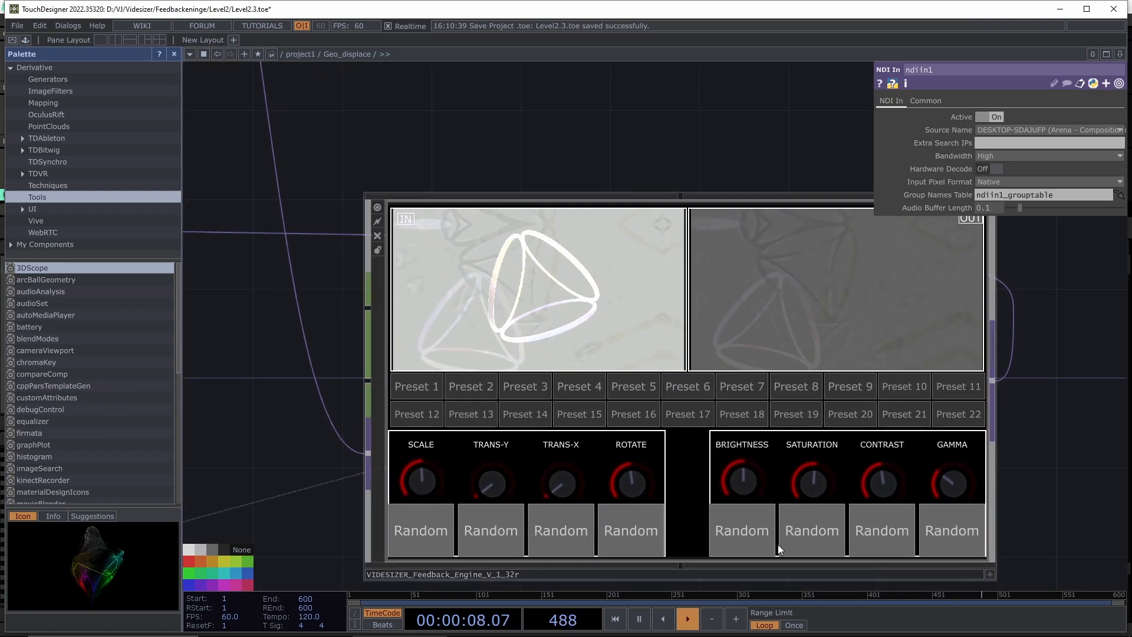
# - Check the output in Resolume Arena, then return and view the whole TouchDesigner chain
pyautogui.click(800, 625)
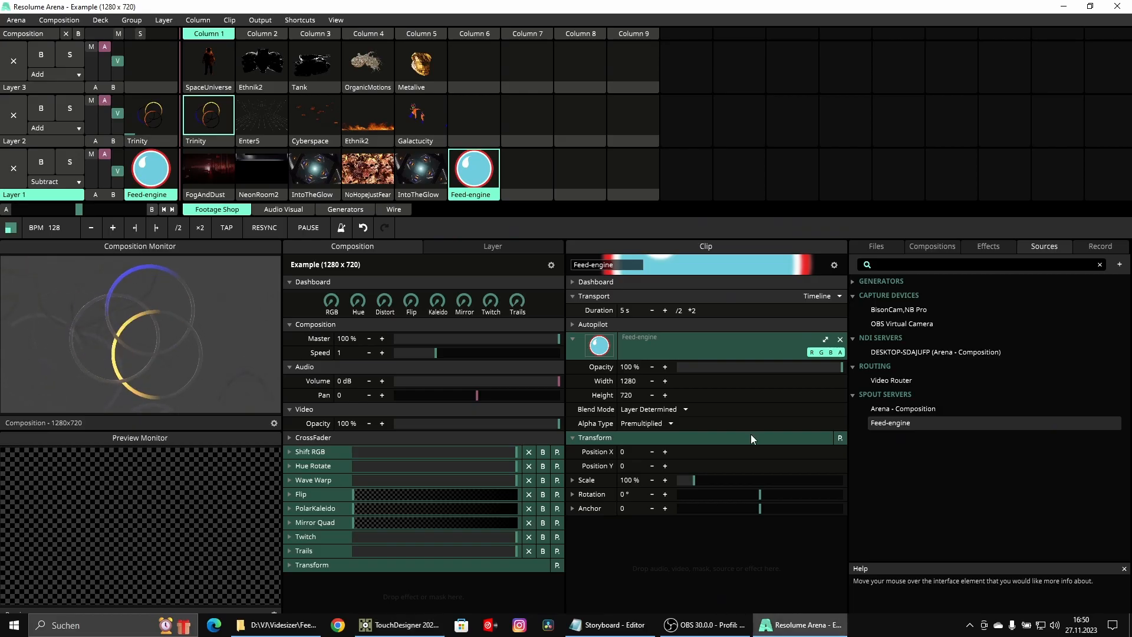
pyautogui.moveTo(785, 631)
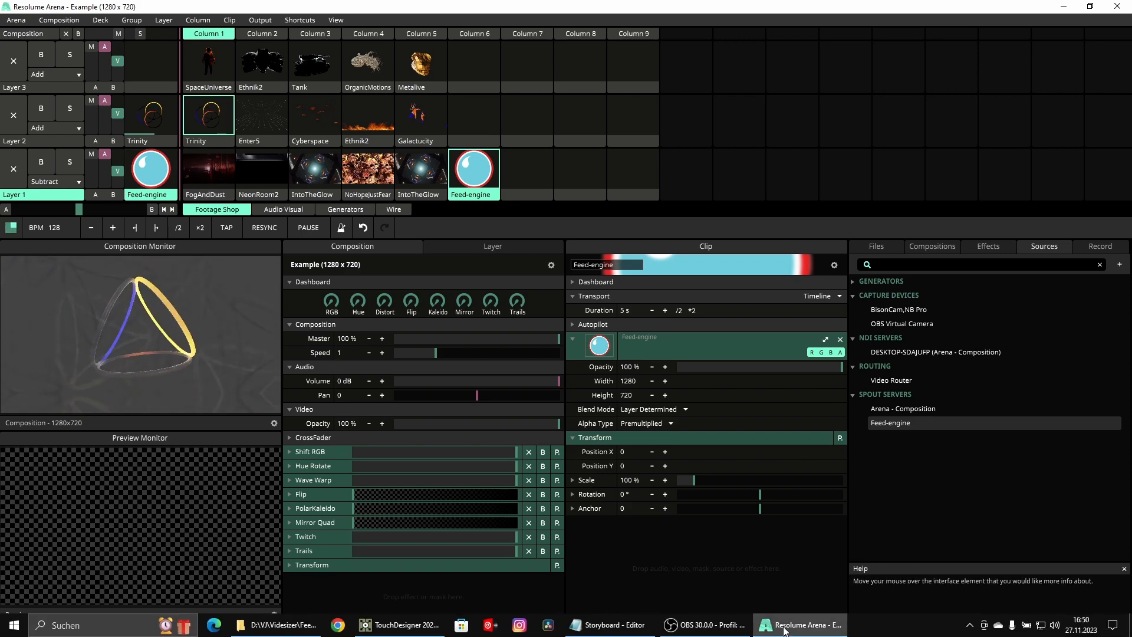
pyautogui.click(396, 631)
pyautogui.scroll(-4, 718, 428)
pyautogui.moveTo(926, 420); pyautogui.dragTo(737, 362)
pyautogui.scroll(-1, 533, 399)
pyautogui.scroll(-1, 533, 398)
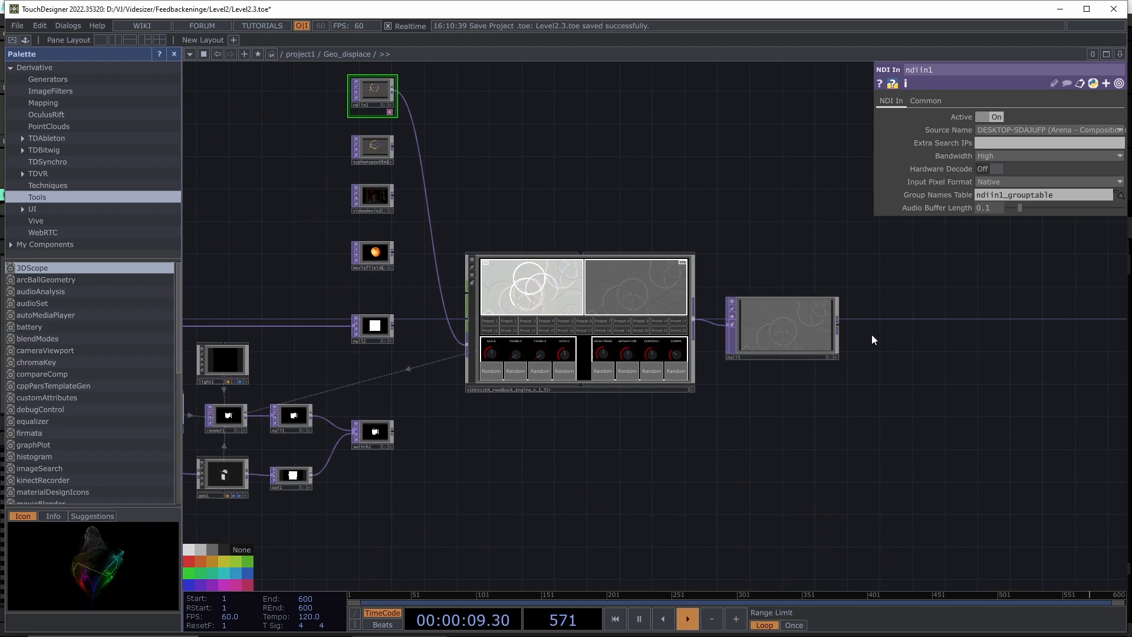
# - Add an NDI Out operator (ndiout1) after null3, broadcasting as TouchDesigner
pyautogui.moveTo(840, 340); pyautogui.dragTo(680, 392)
pyautogui.scroll(4, 677, 397)
pyautogui.rightClick(616, 231)
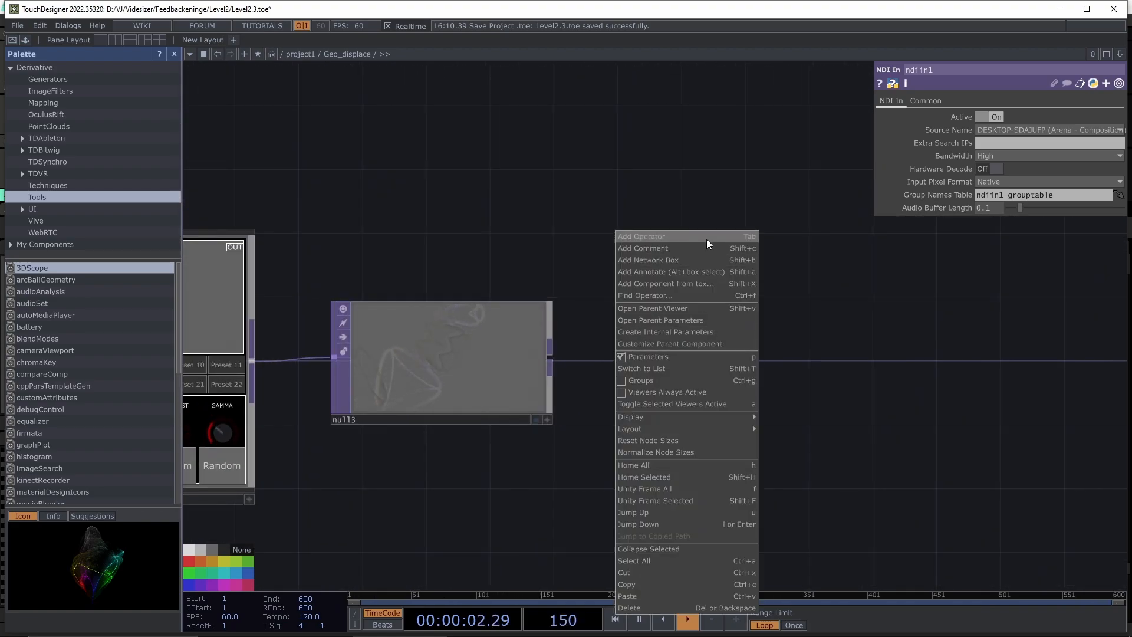
pyautogui.click(706, 237)
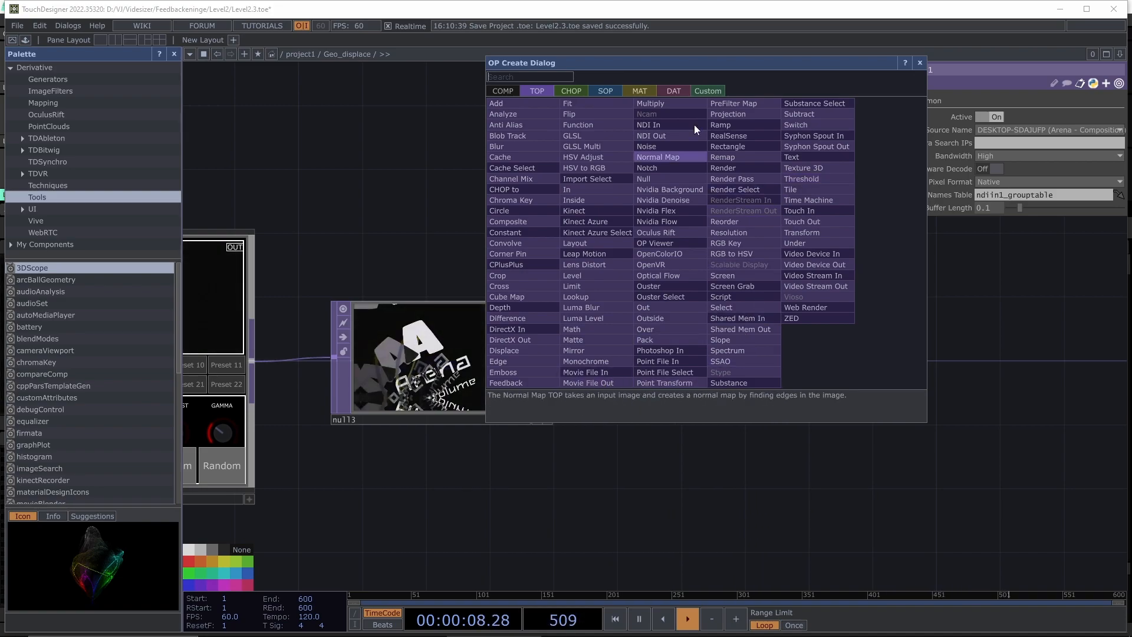
pyautogui.click(673, 136)
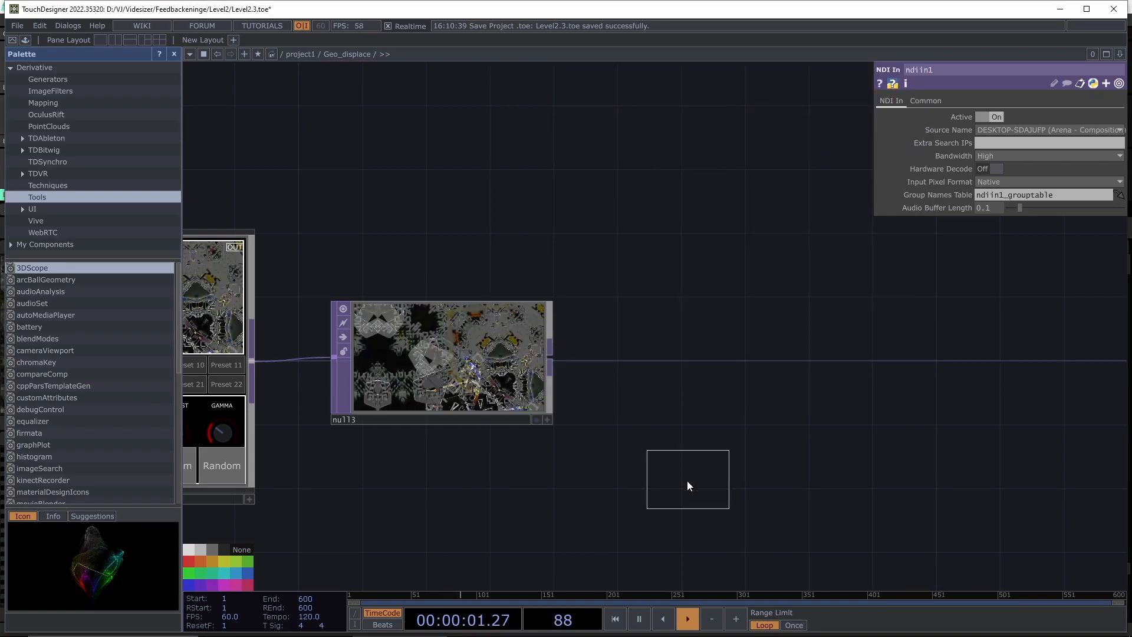
pyautogui.click(705, 362)
# - Frame null3 and ndiout1 together, then bring Resolume Arena to the front
pyautogui.scroll(3, 649, 449)
pyautogui.moveTo(598, 466); pyautogui.dragTo(562, 474)
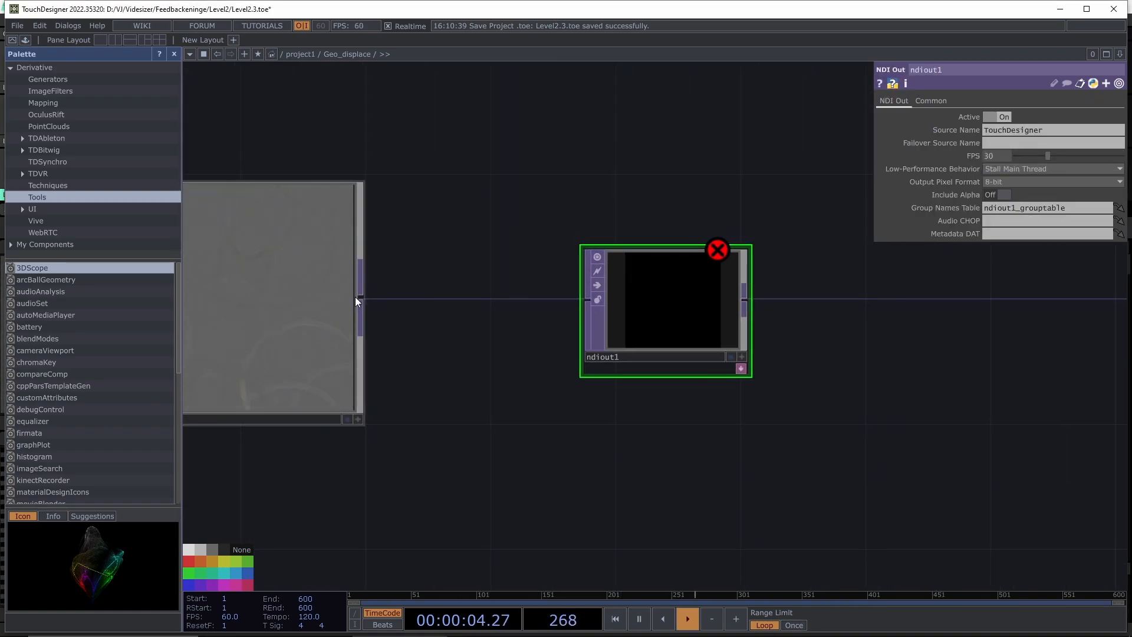
pyautogui.scroll(-3, 781, 311)
pyautogui.moveTo(716, 389); pyautogui.dragTo(526, 436)
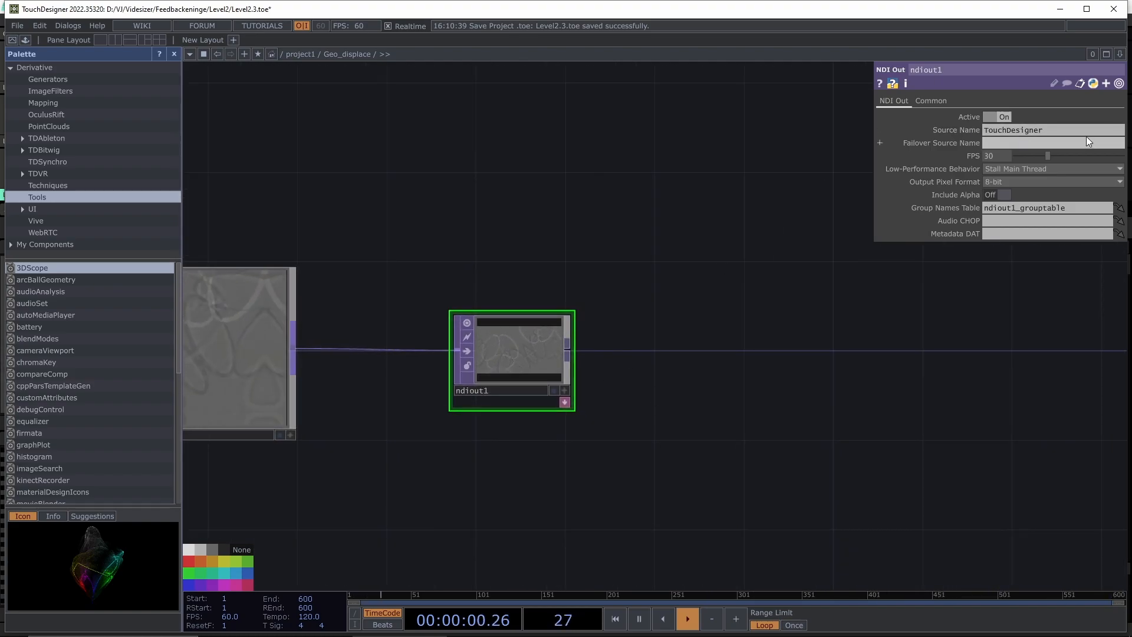
pyautogui.scroll(-2, 501, 483)
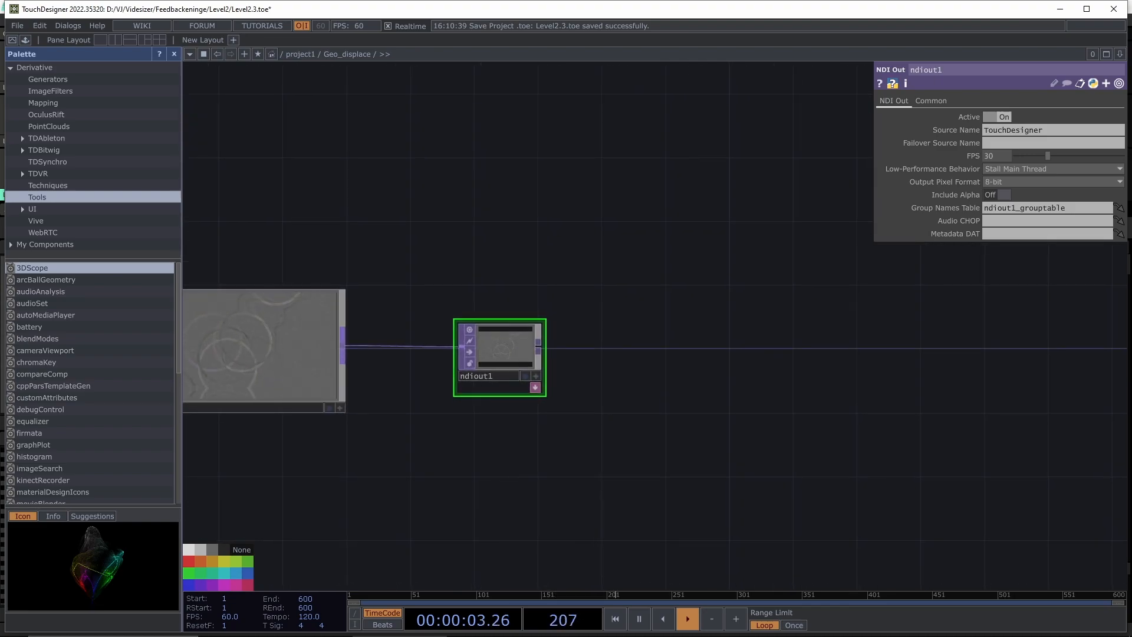
pyautogui.moveTo(601, 633)
pyautogui.click(796, 626)
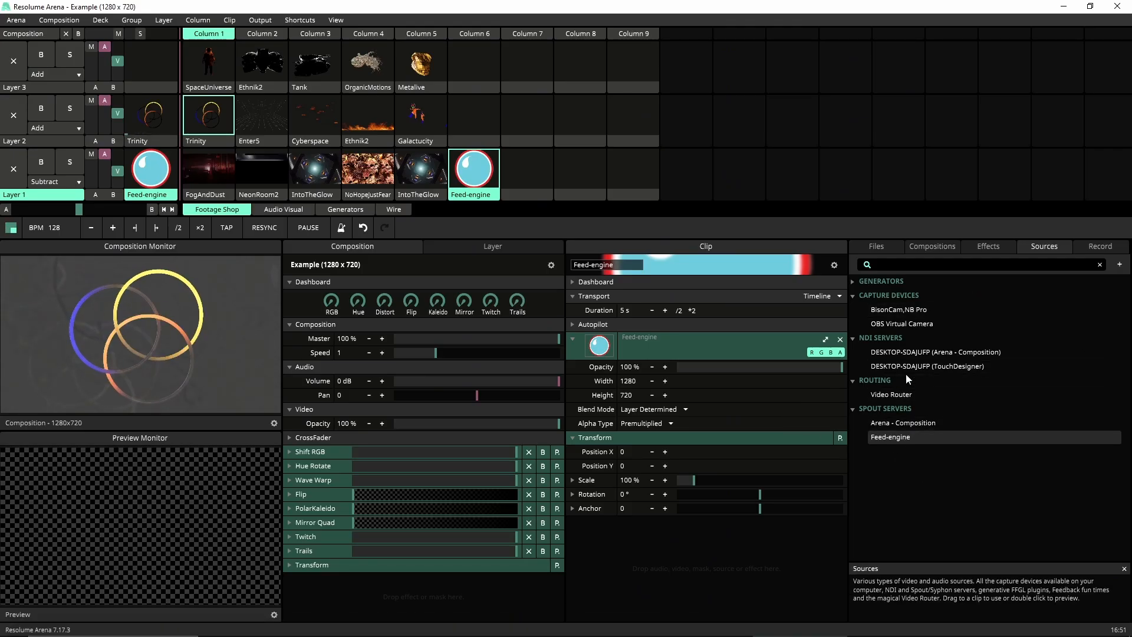
# - Place the TouchDesigner NDI source in Layer 1, column 7, play it, and return to TouchDesigner
pyautogui.moveTo(476, 121); pyautogui.dragTo(525, 175)
pyautogui.click(549, 175)
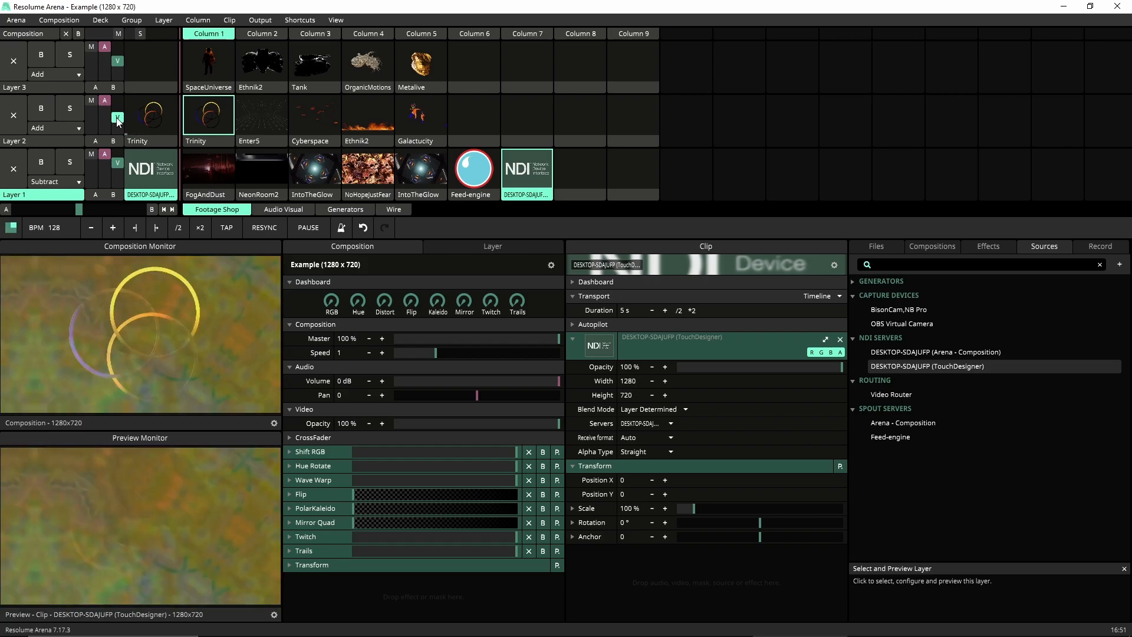
pyautogui.moveTo(715, 611)
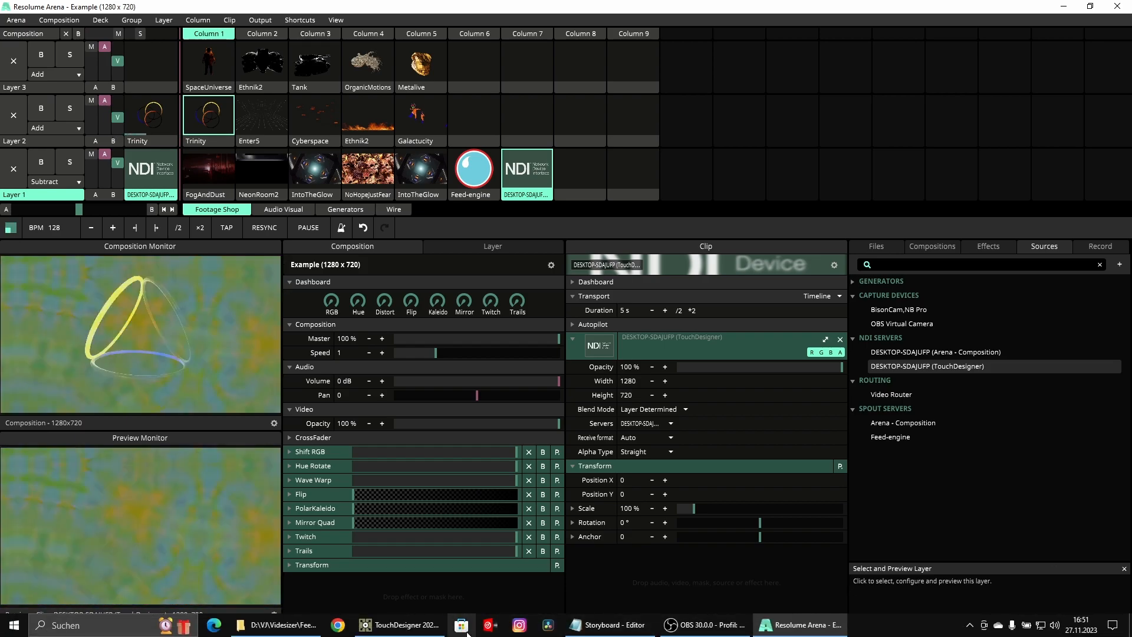
pyautogui.click(428, 627)
# - Pan the TouchDesigner network to show the full render chain
pyautogui.scroll(-4, 507, 429)
pyautogui.moveTo(396, 513); pyautogui.dragTo(699, 439)
pyautogui.scroll(-1, 553, 430)
pyautogui.scroll(-1, 553, 429)
pyautogui.moveTo(539, 422); pyautogui.dragTo(654, 393)
pyautogui.scroll(4, 621, 389)
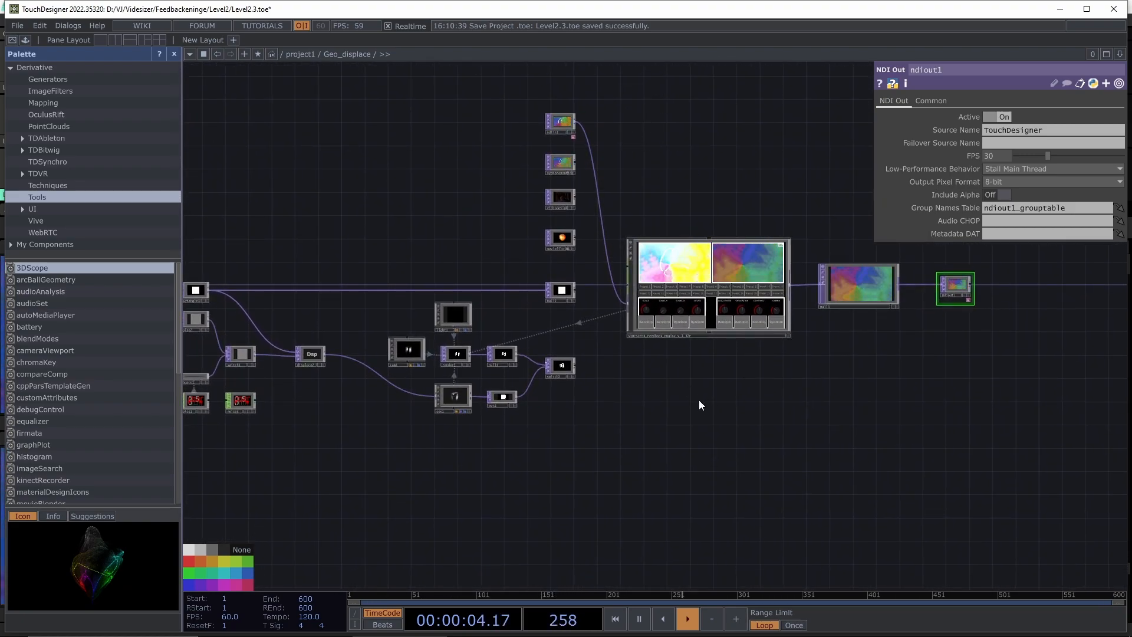
# - Wire switch2's output into the VIDESIZER engine's input, replacing the ndiin1 connection
pyautogui.moveTo(603, 396)
pyautogui.mouseDown()
pyautogui.moveTo(621, 397)
pyautogui.moveTo(610, 413)
pyautogui.mouseUp()
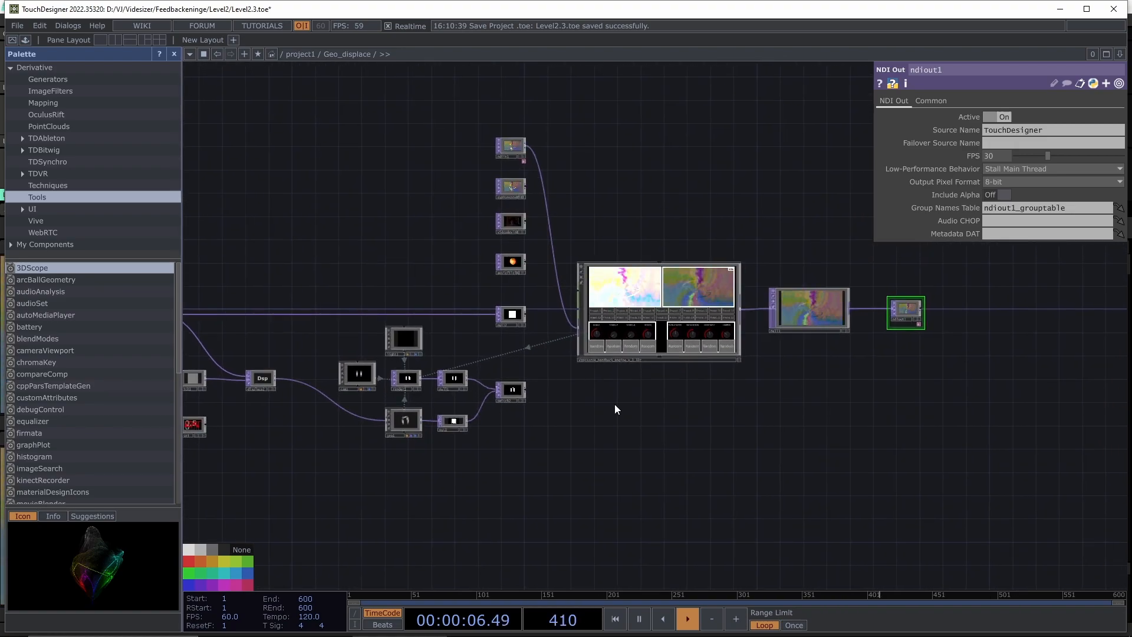
pyautogui.scroll(4, 556, 346)
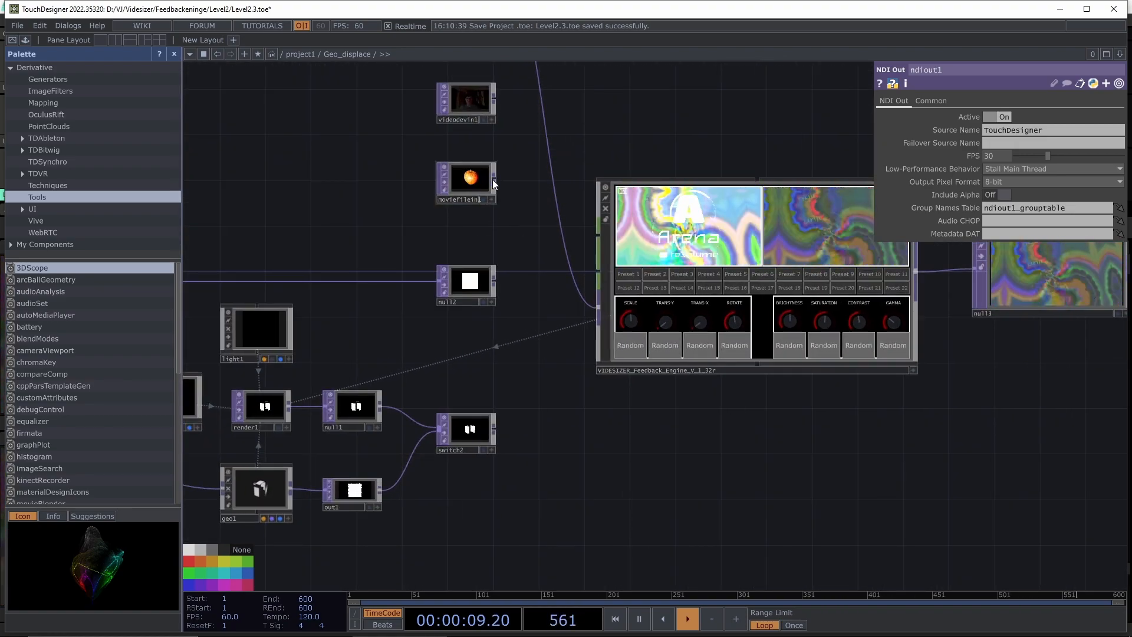
pyautogui.click(495, 429)
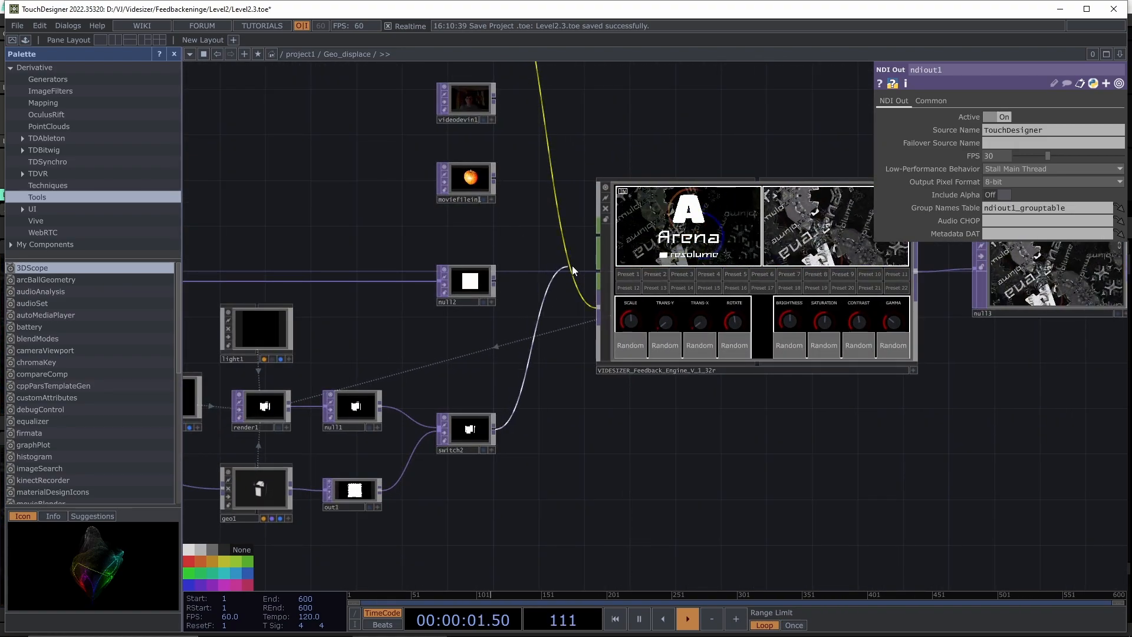
pyautogui.click(566, 260)
# - Bring the video input nodes into view and inspect the webcam input node's settings
pyautogui.moveTo(665, 477); pyautogui.dragTo(555, 488)
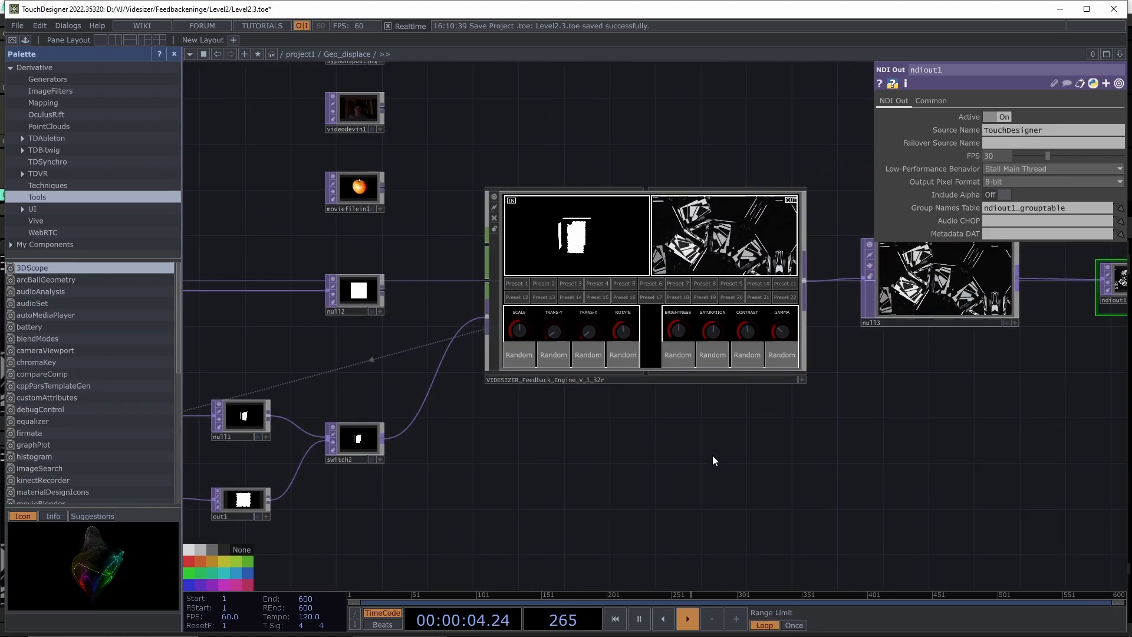
pyautogui.moveTo(713, 455); pyautogui.dragTo(673, 464)
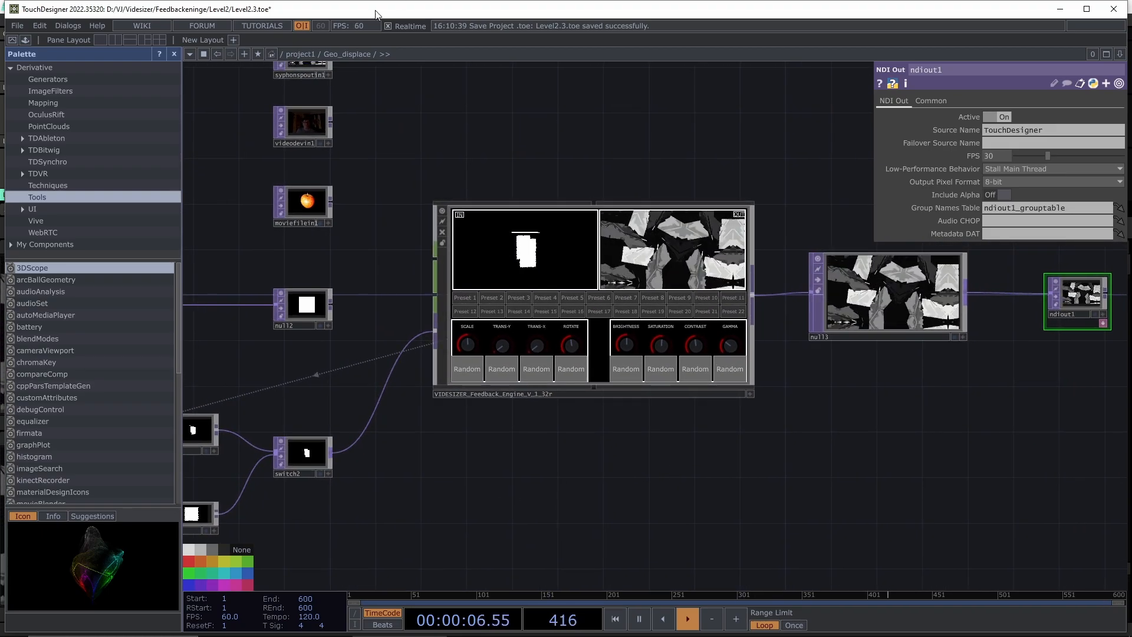
pyautogui.moveTo(377, 105); pyautogui.dragTo(410, 144)
pyautogui.click(339, 168)
pyautogui.scroll(5, 338, 168)
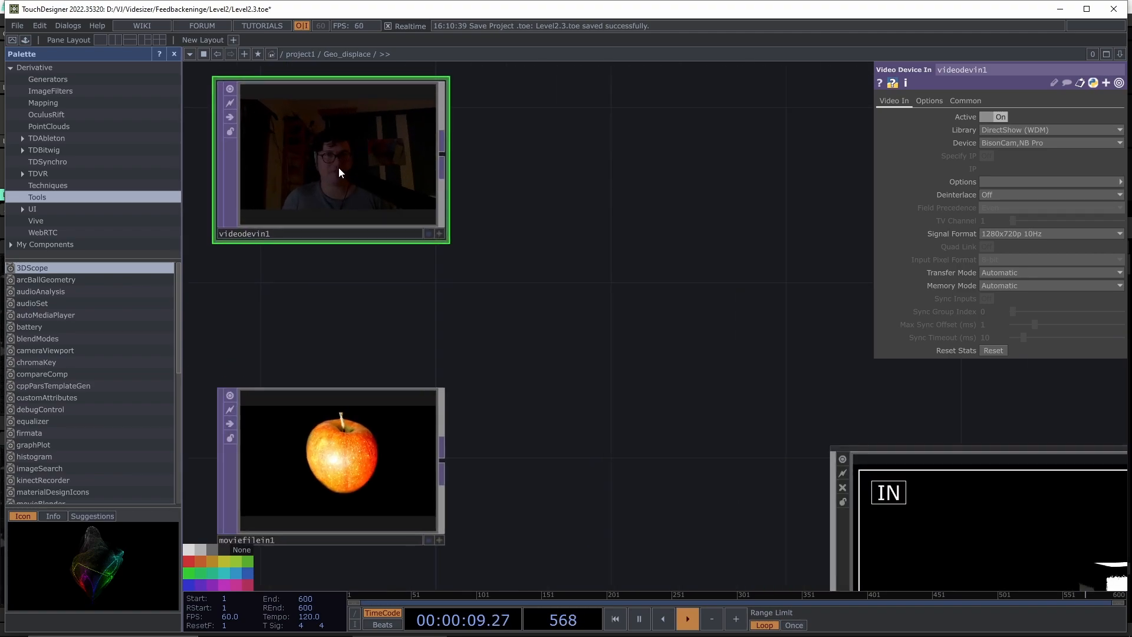
pyautogui.scroll(-6, 338, 168)
# - Frame the engine, null3 and ndiout1, centering null3's output preview
pyautogui.moveTo(512, 493); pyautogui.dragTo(546, 470)
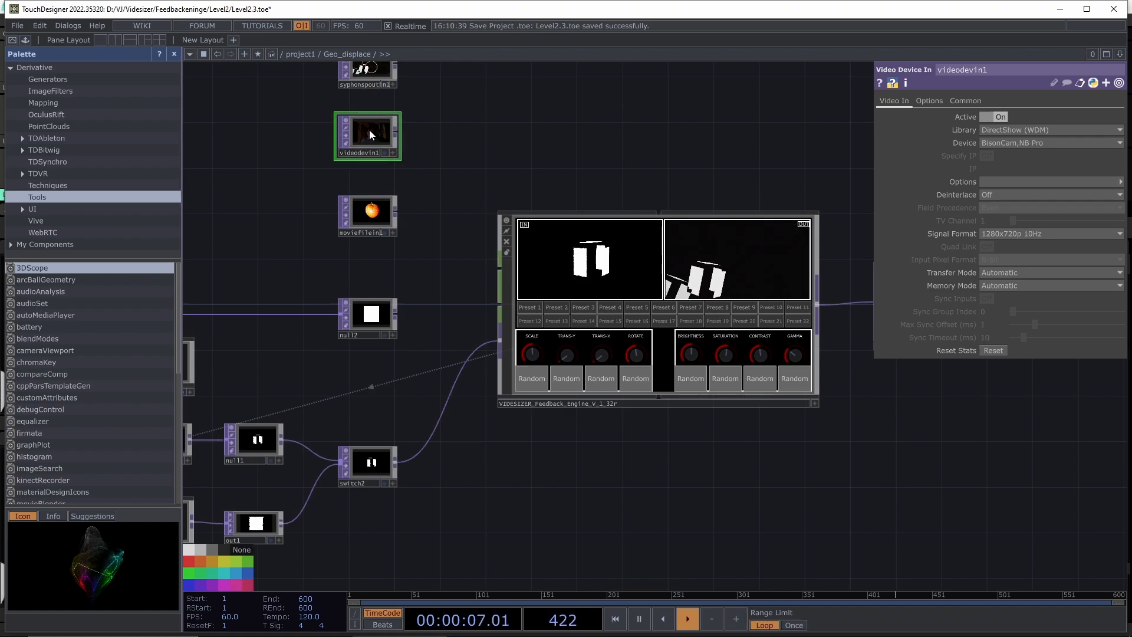
pyautogui.moveTo(758, 491); pyautogui.dragTo(521, 450)
pyautogui.moveTo(720, 392); pyautogui.dragTo(644, 437)
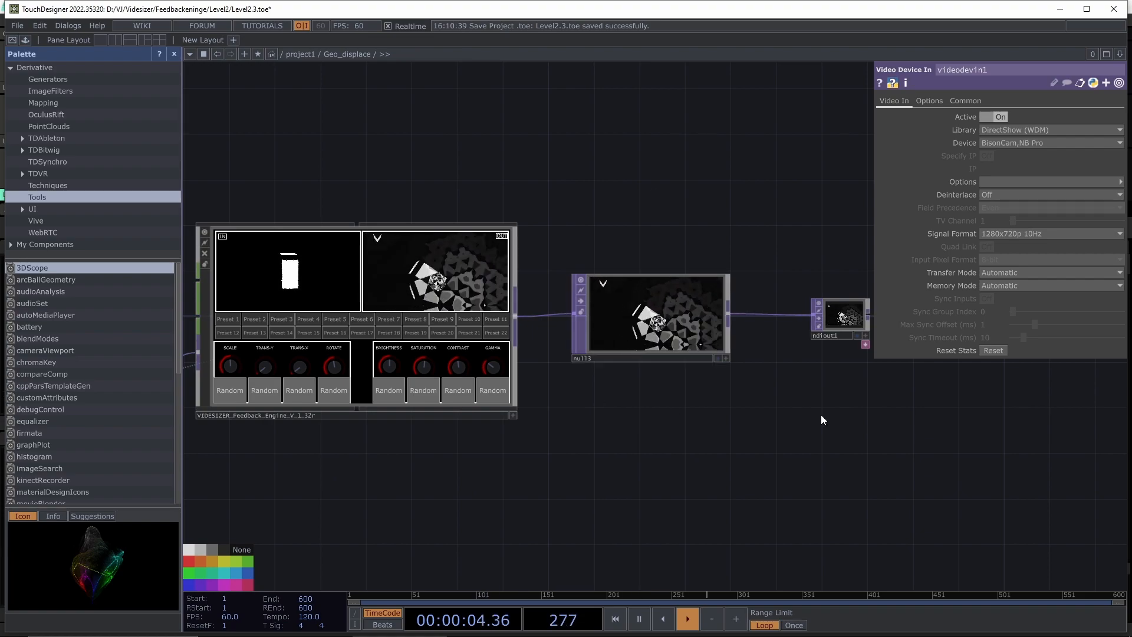
pyautogui.moveTo(652, 461); pyautogui.dragTo(609, 442)
pyautogui.moveTo(642, 405); pyautogui.dragTo(671, 400)
pyautogui.moveTo(640, 343); pyautogui.dragTo(502, 447)
pyautogui.scroll(4, 510, 422)
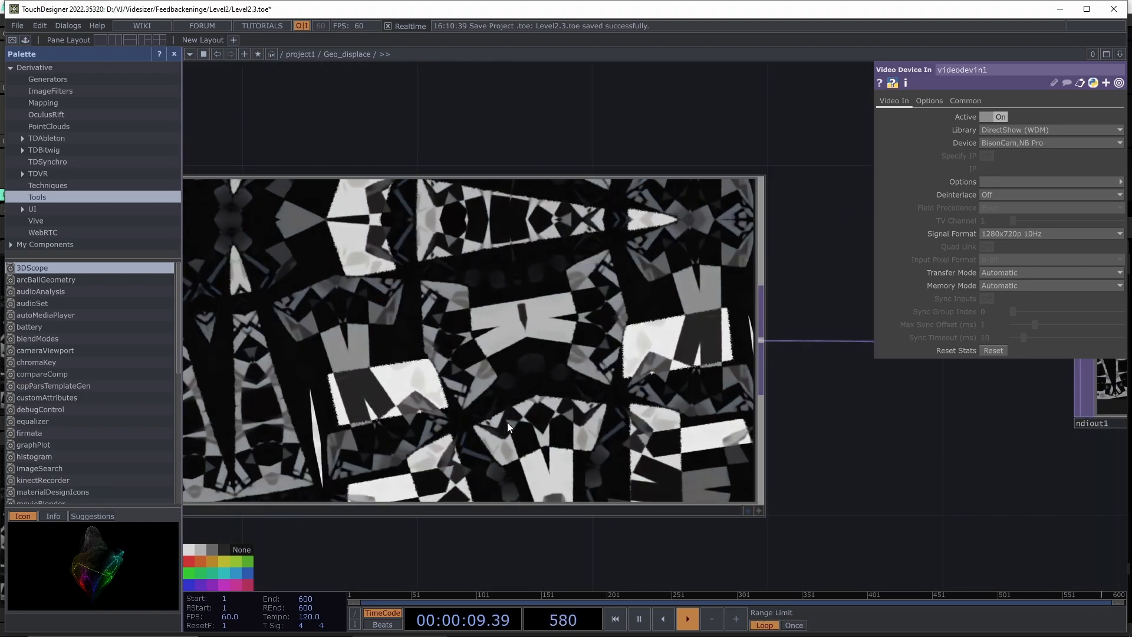
pyautogui.scroll(-1, 513, 421)
pyautogui.moveTo(745, 489); pyautogui.dragTo(775, 453)
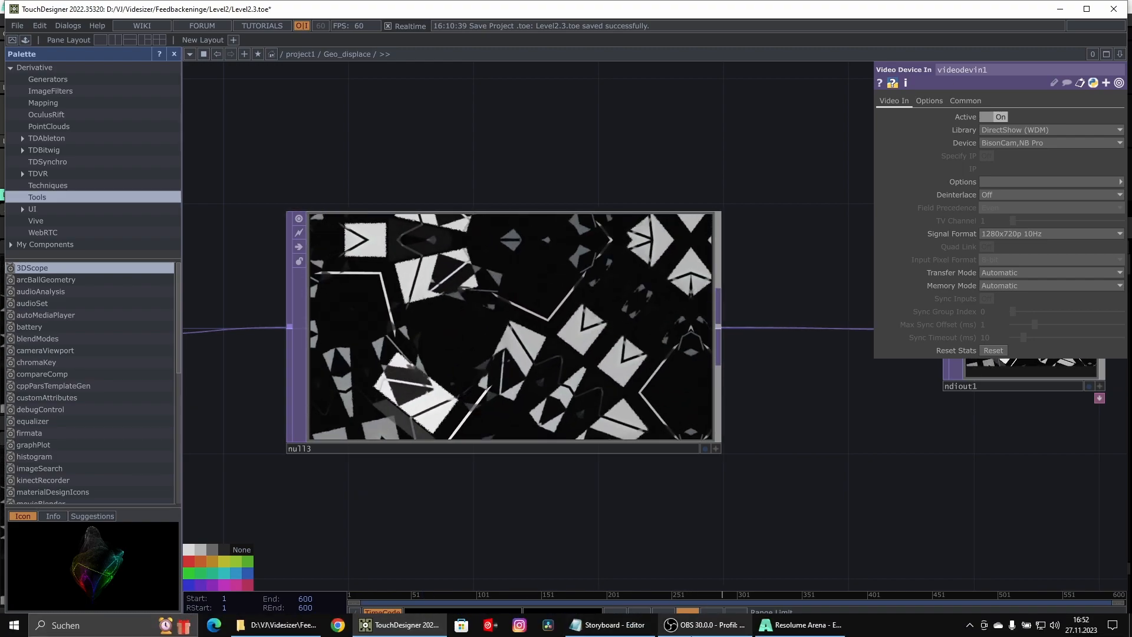
# - Check the feedback clip in Resolume's Composition Monitor, then return to TouchDesigner
pyautogui.click(802, 624)
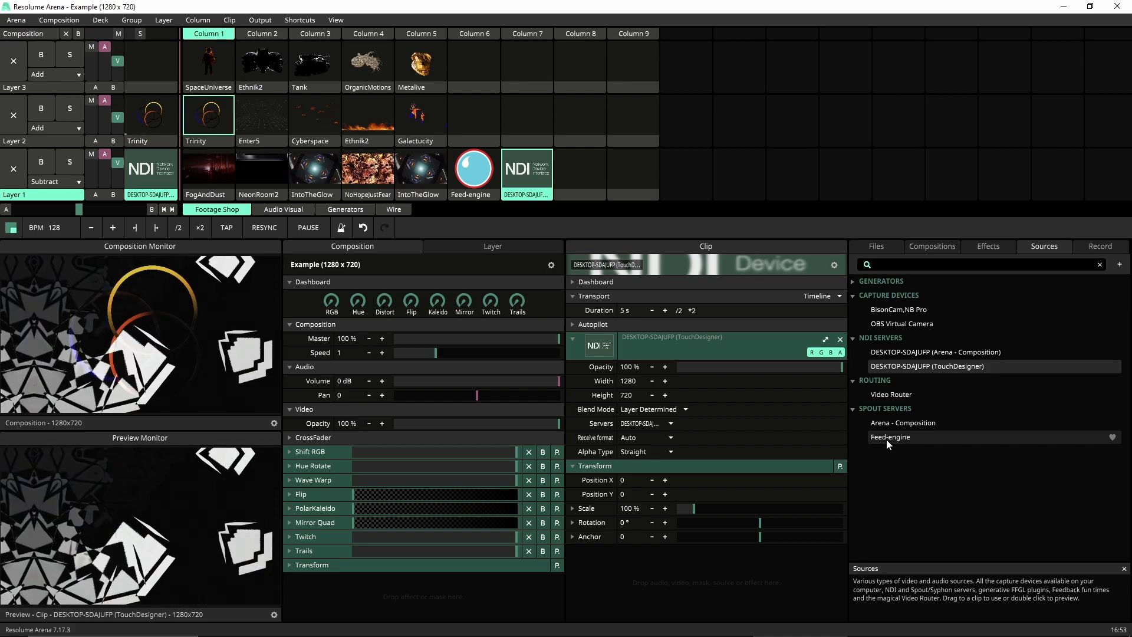
pyautogui.moveTo(493, 634)
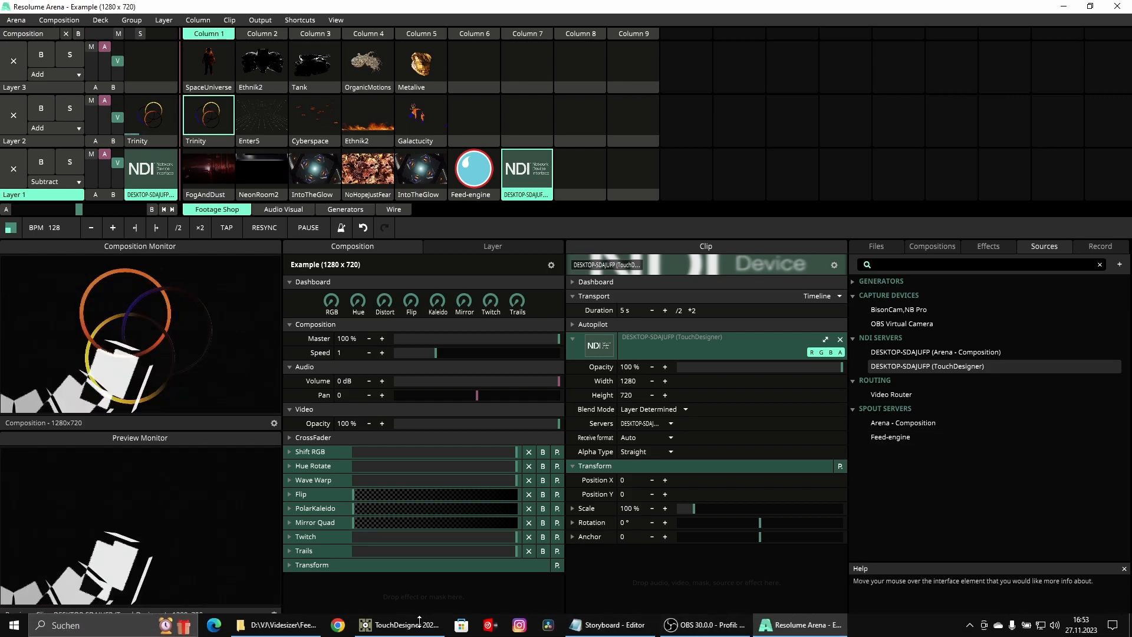
pyautogui.click(419, 619)
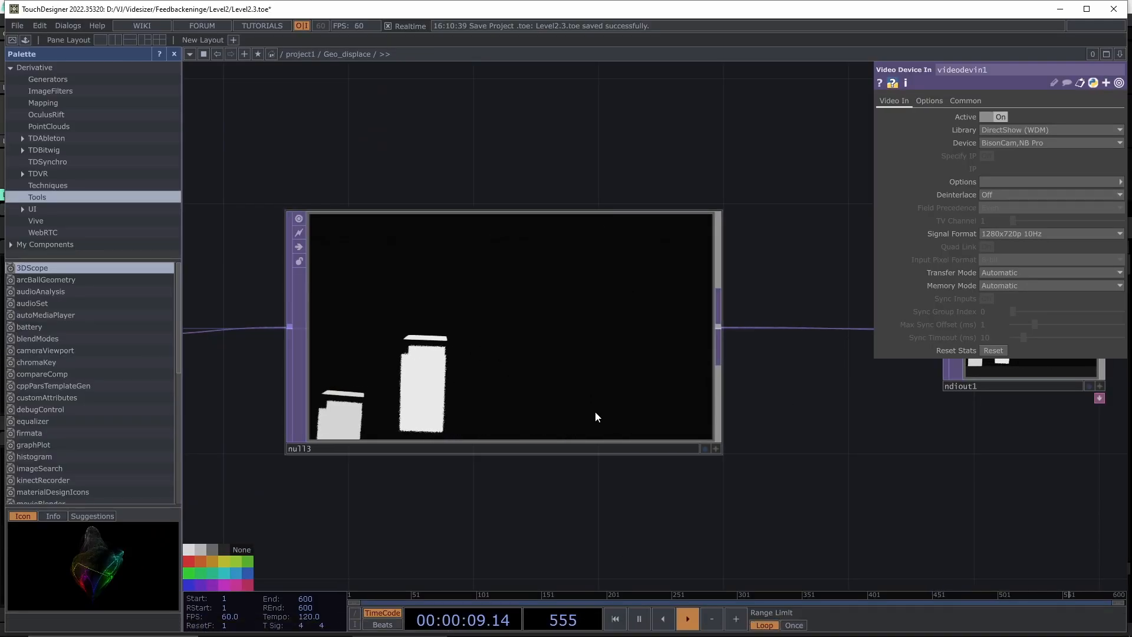